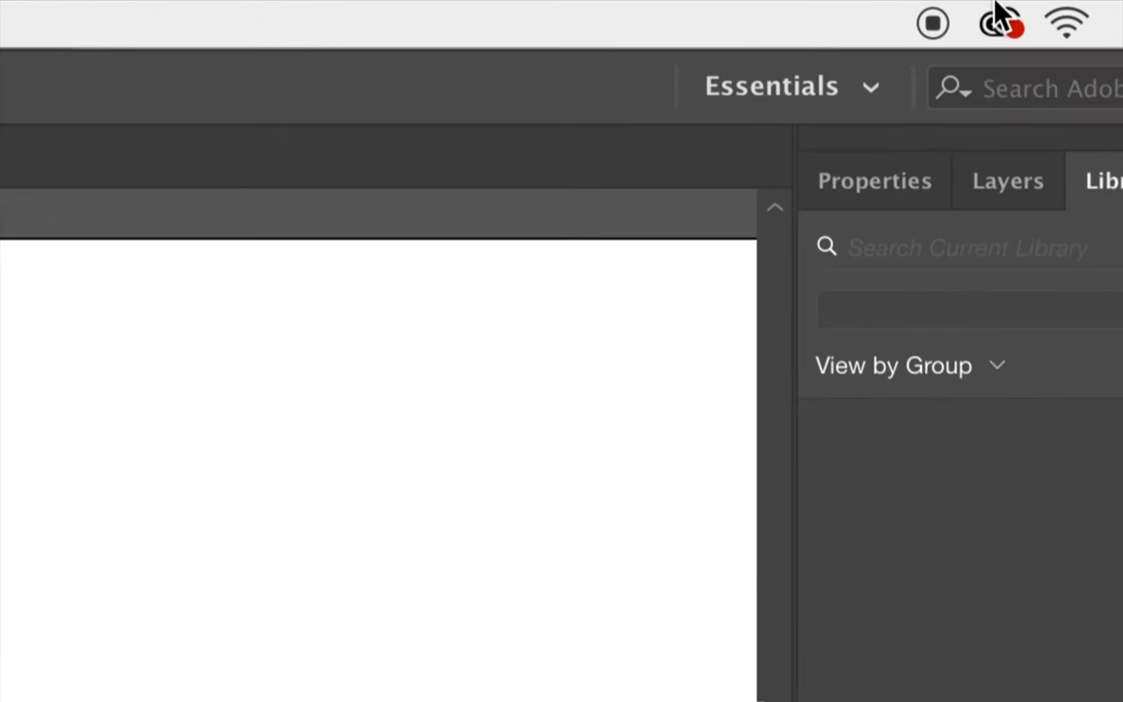
Open the workspace list from the Essentials switcher at the top right.
{"action": "left_click", "coordinate": [875, 95]}
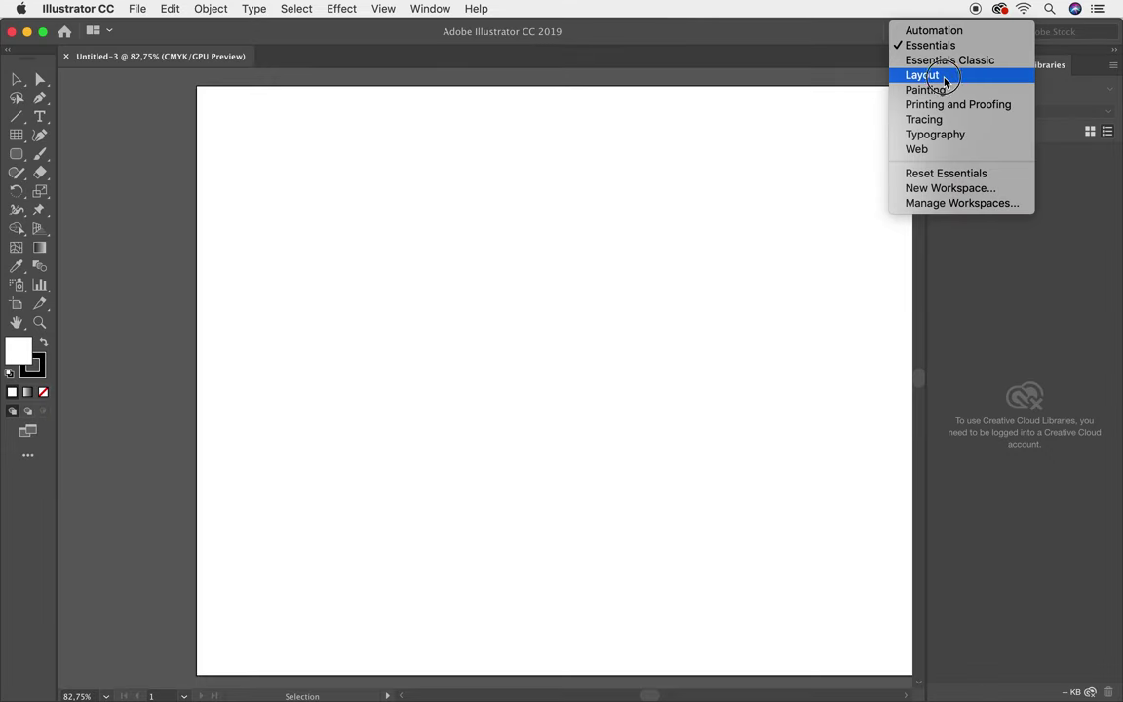
{"action": "left_click", "coordinate": [944, 78]}
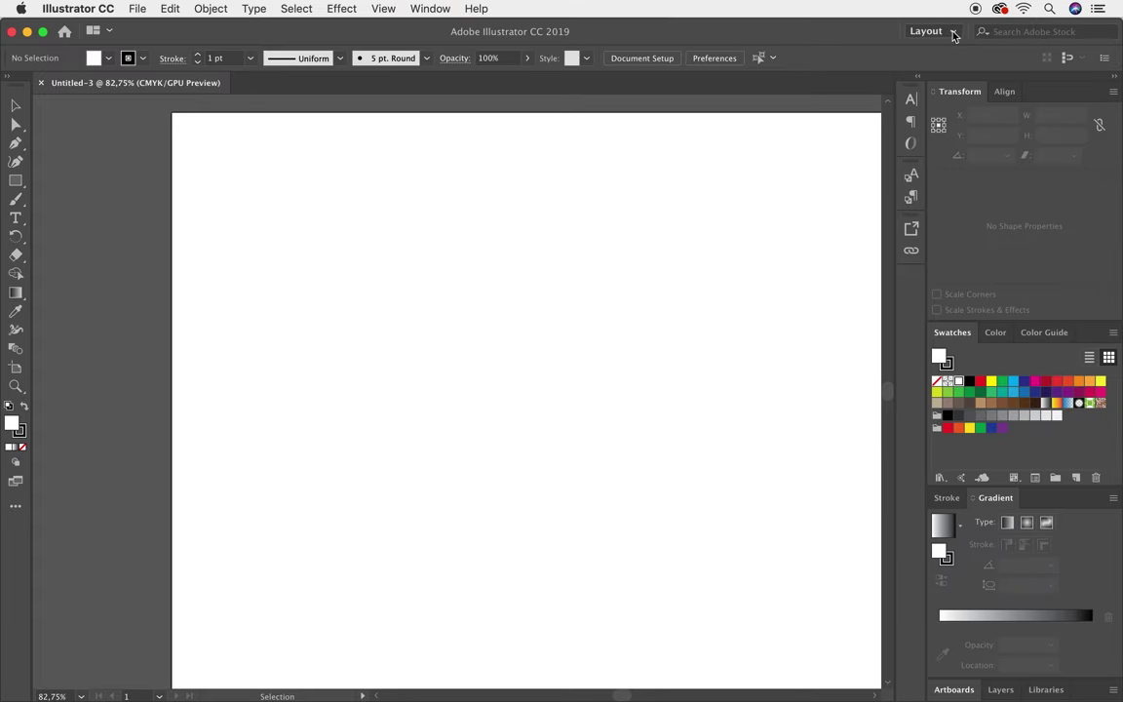
{"action": "left_click", "coordinate": [956, 34]}
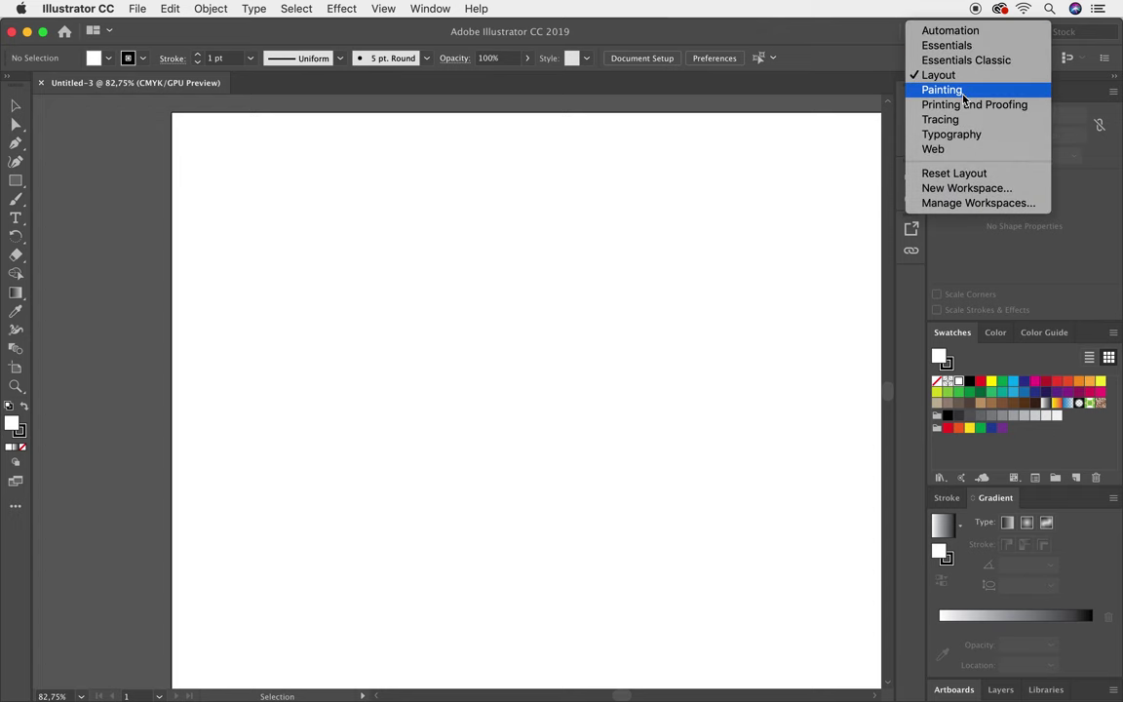
{"action": "key", "text": "Escape"}
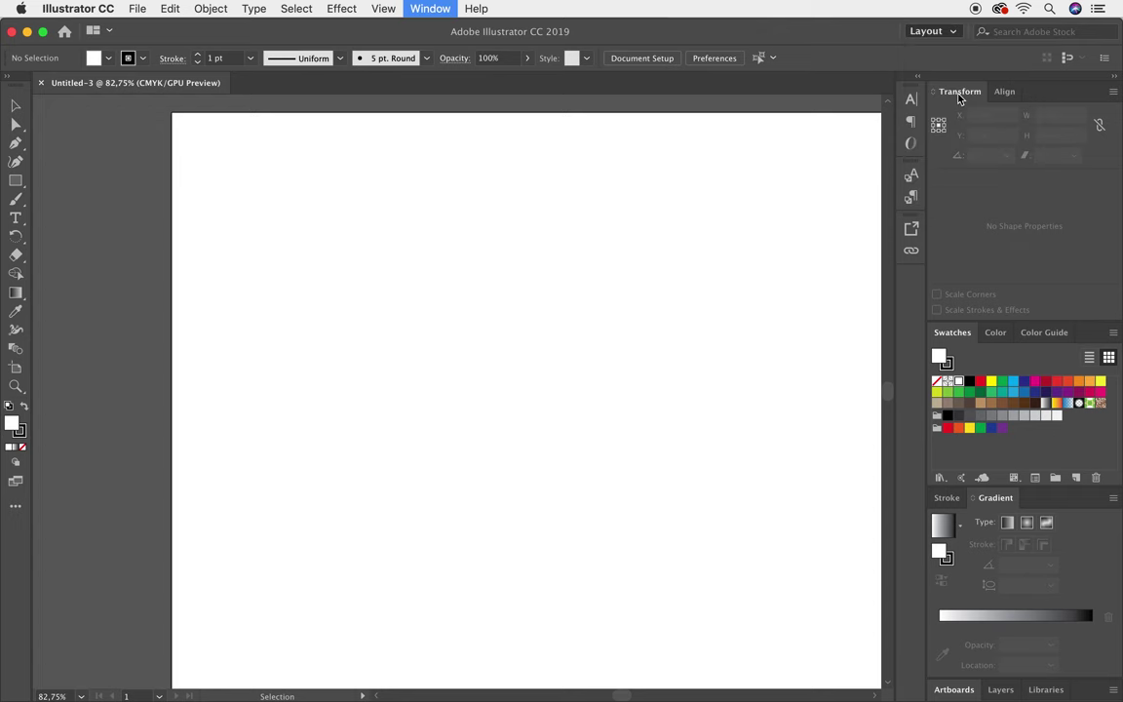
{"action": "left_click", "coordinate": [946, 31]}
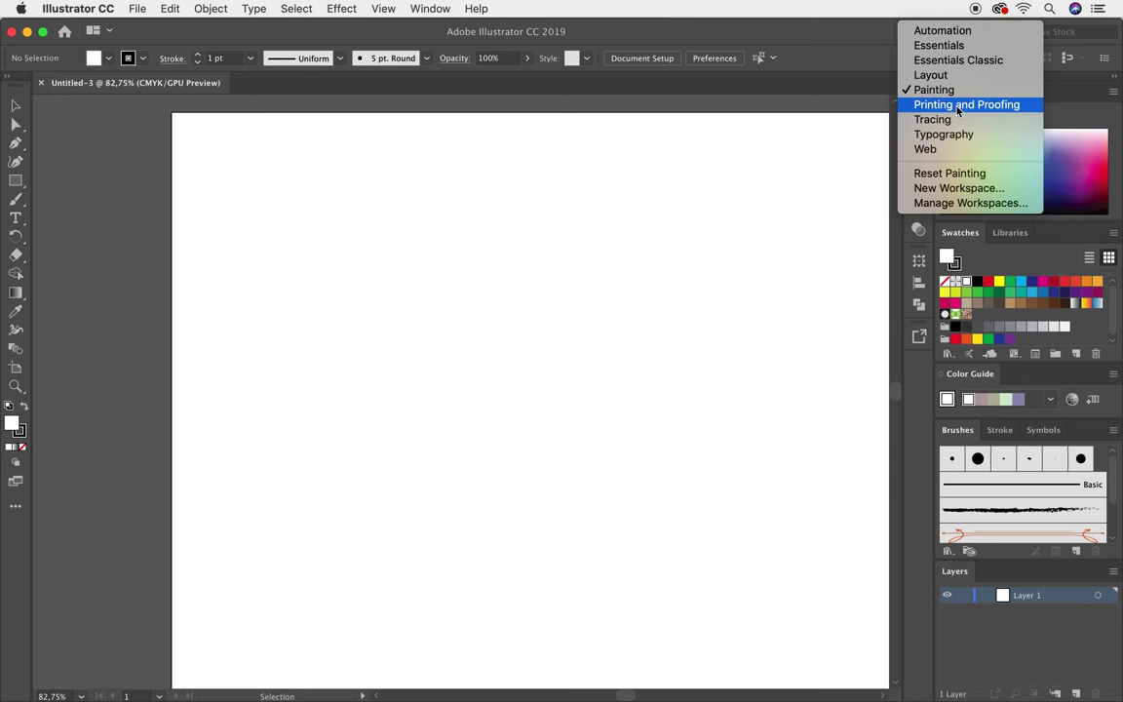
{"action": "key", "text": "Escape"}
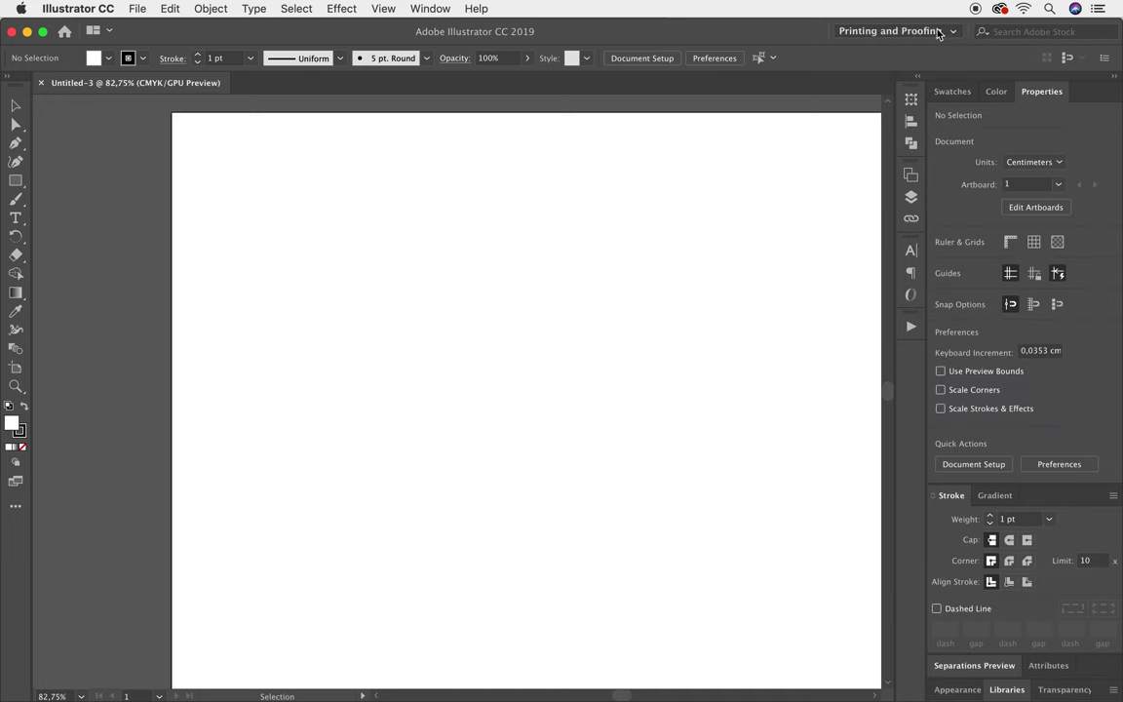
{"action": "left_click", "coordinate": [926, 31]}
{"action": "left_click", "coordinate": [922, 45]}
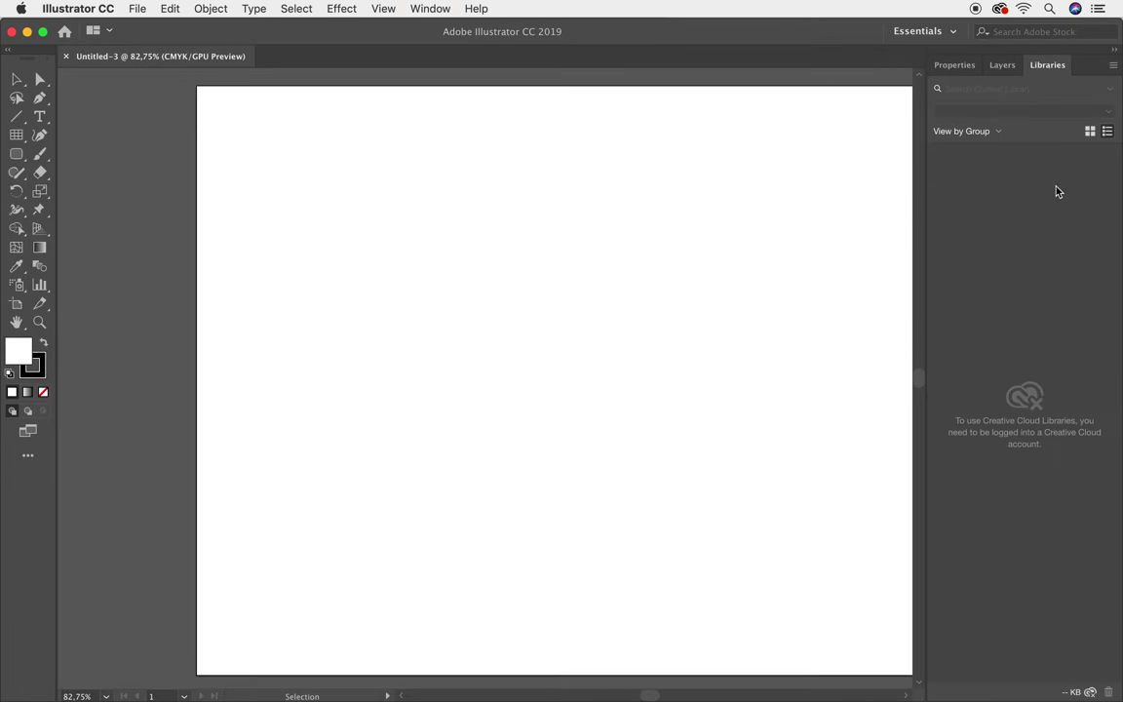
{"action": "left_click", "coordinate": [944, 36]}
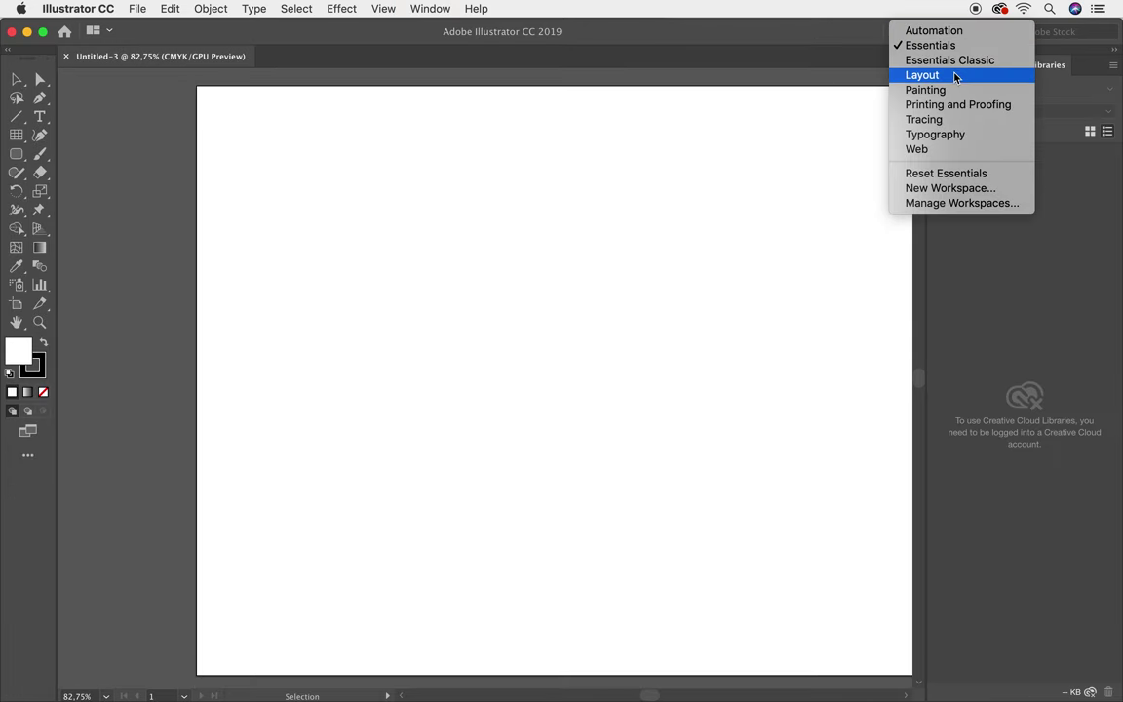
{"action": "key", "text": "Escape"}
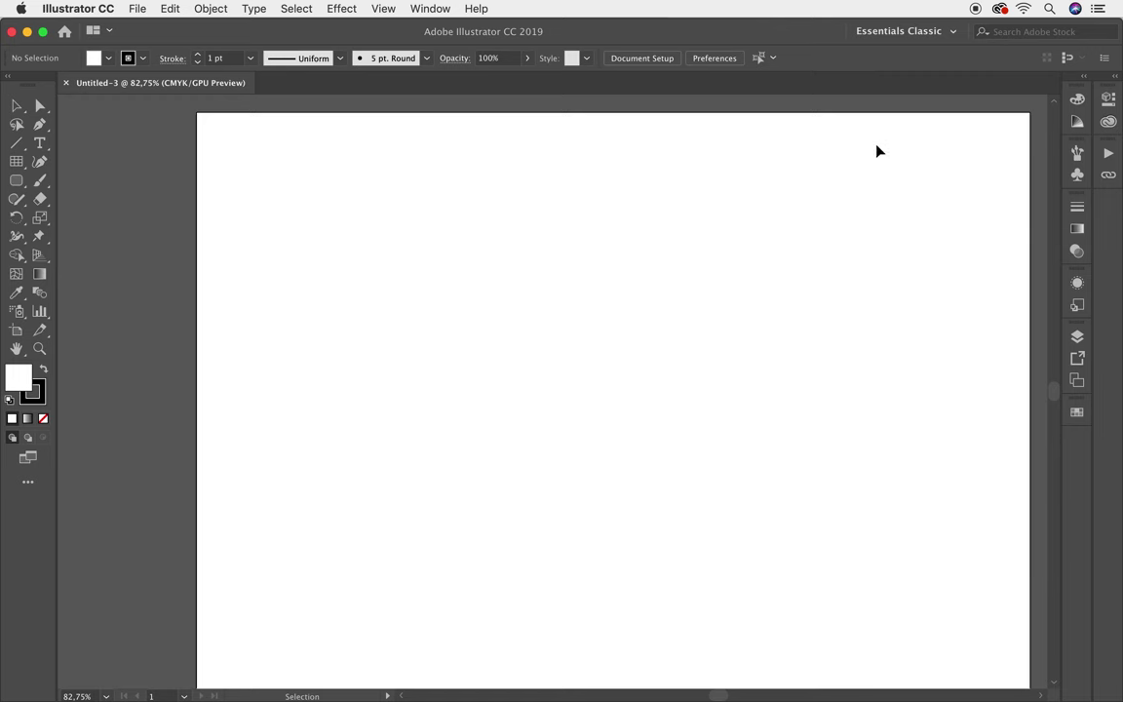
{"action": "left_click", "coordinate": [1080, 79]}
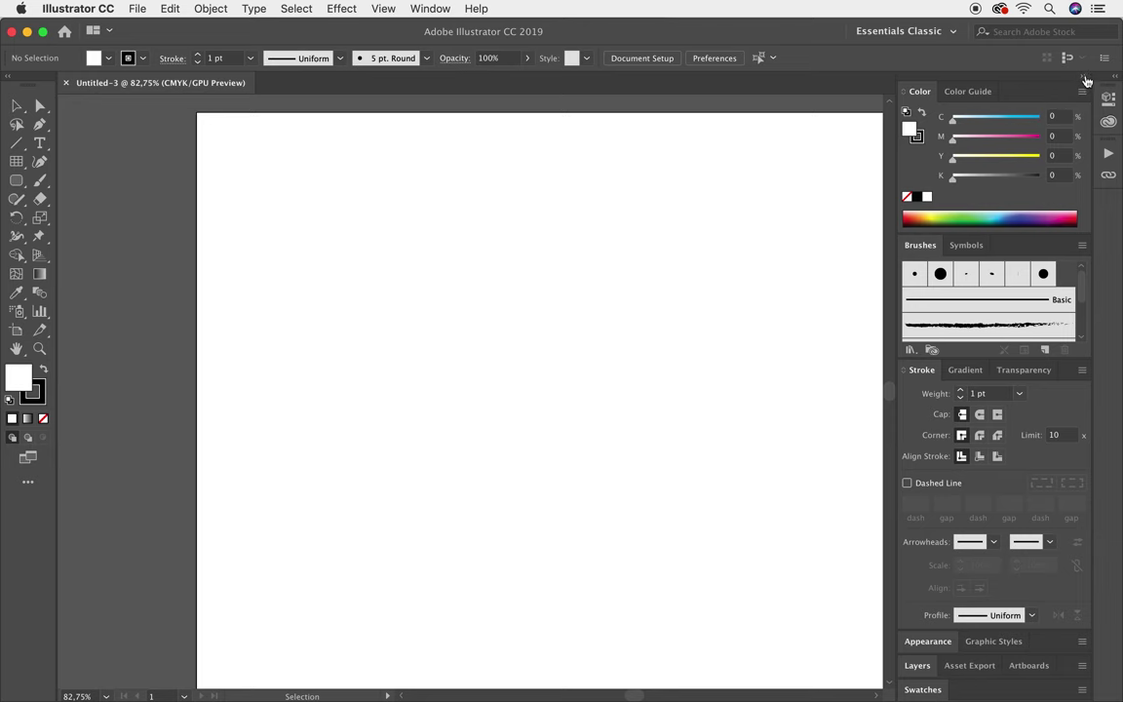
{"action": "double_click", "coordinate": [977, 76]}
{"action": "left_click", "coordinate": [944, 31]}
{"action": "left_click", "coordinate": [934, 45]}
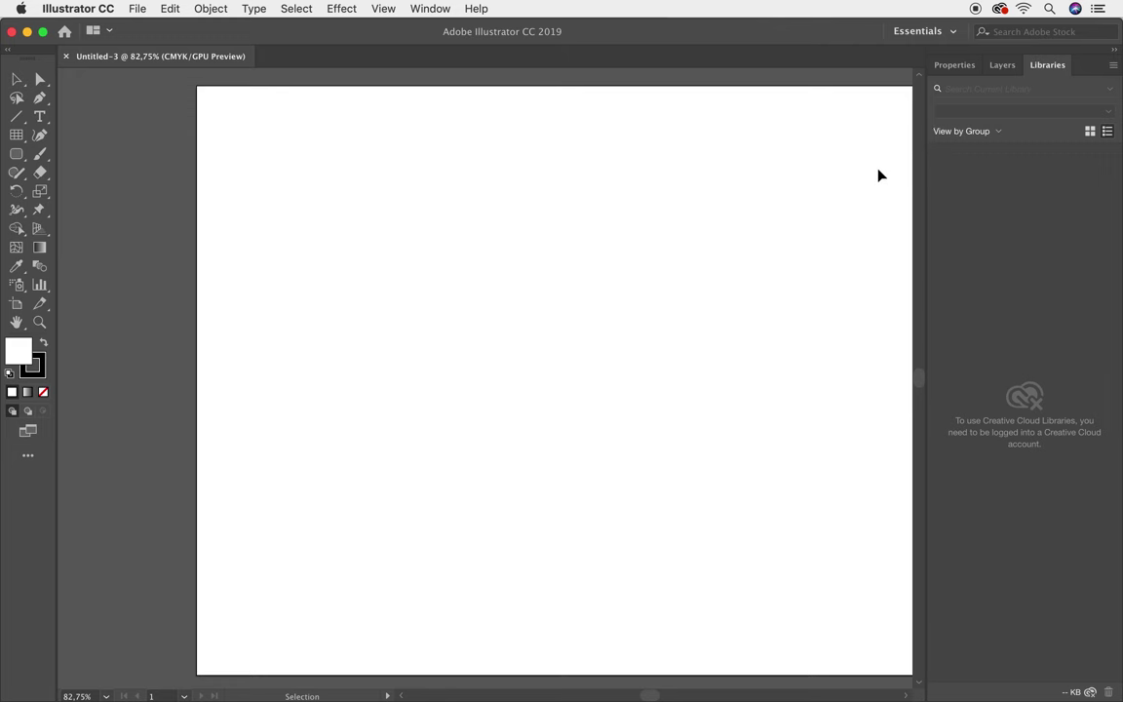
Switch to Essentials Classic, reset it to defaults, and expand then collapse the right dock.
{"action": "left_click", "coordinate": [951, 32]}
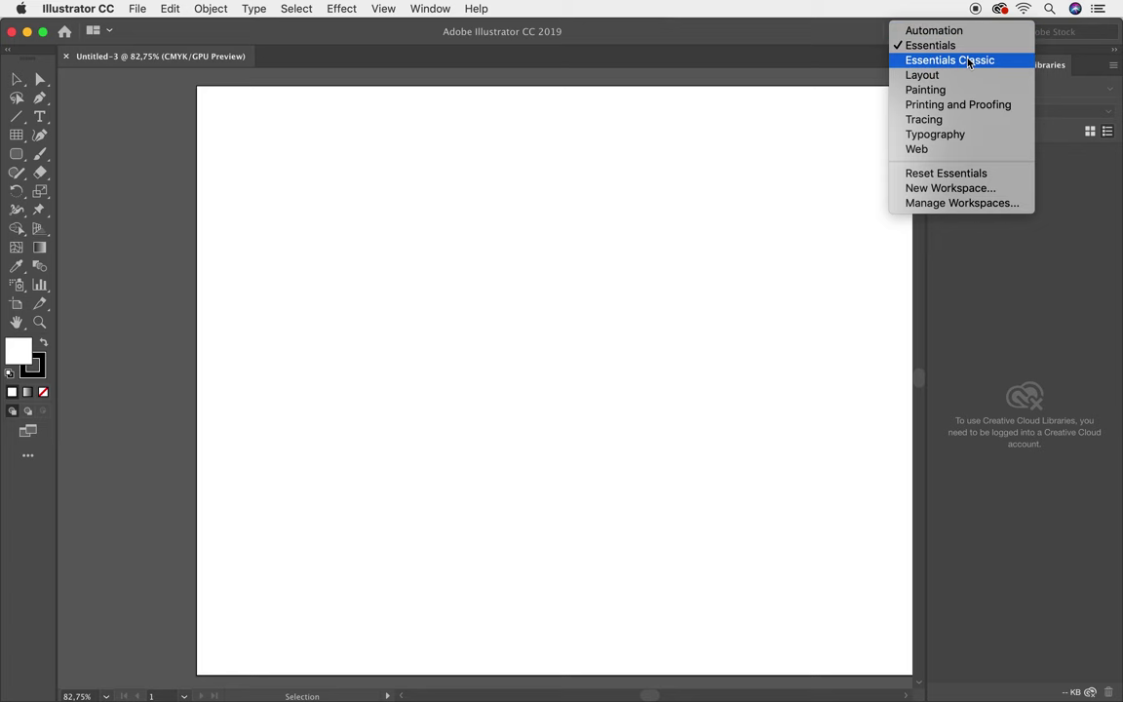
{"action": "left_click", "coordinate": [965, 61]}
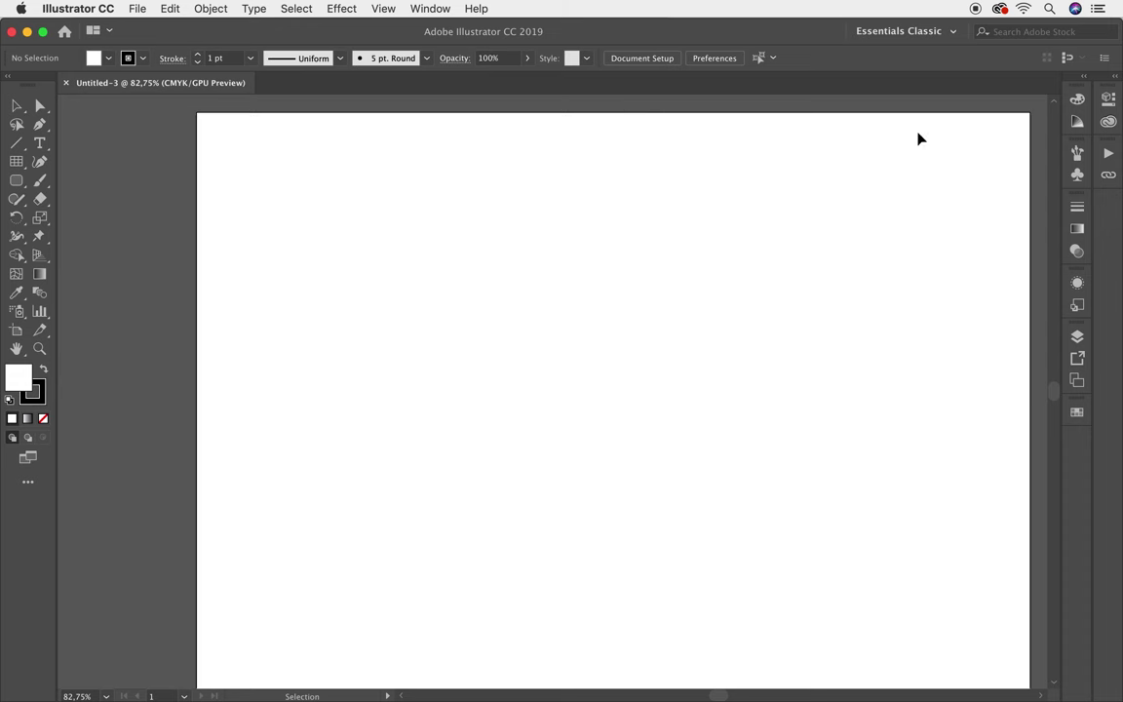
{"action": "left_click", "coordinate": [949, 31]}
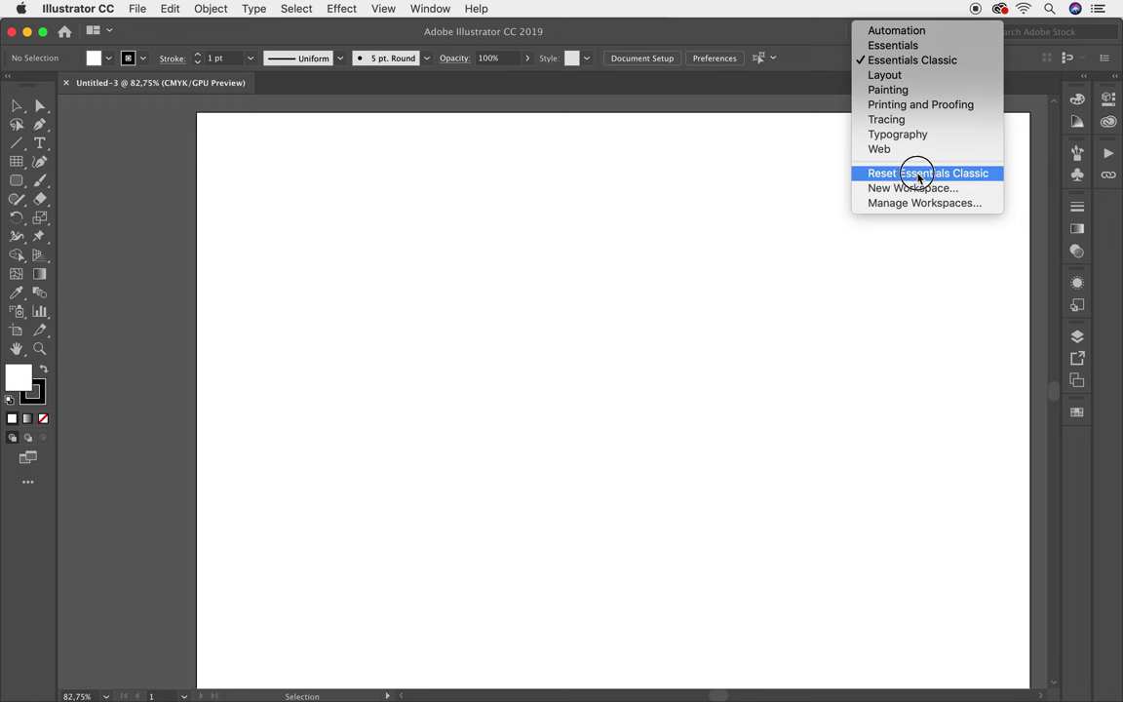
{"action": "left_click", "coordinate": [882, 173]}
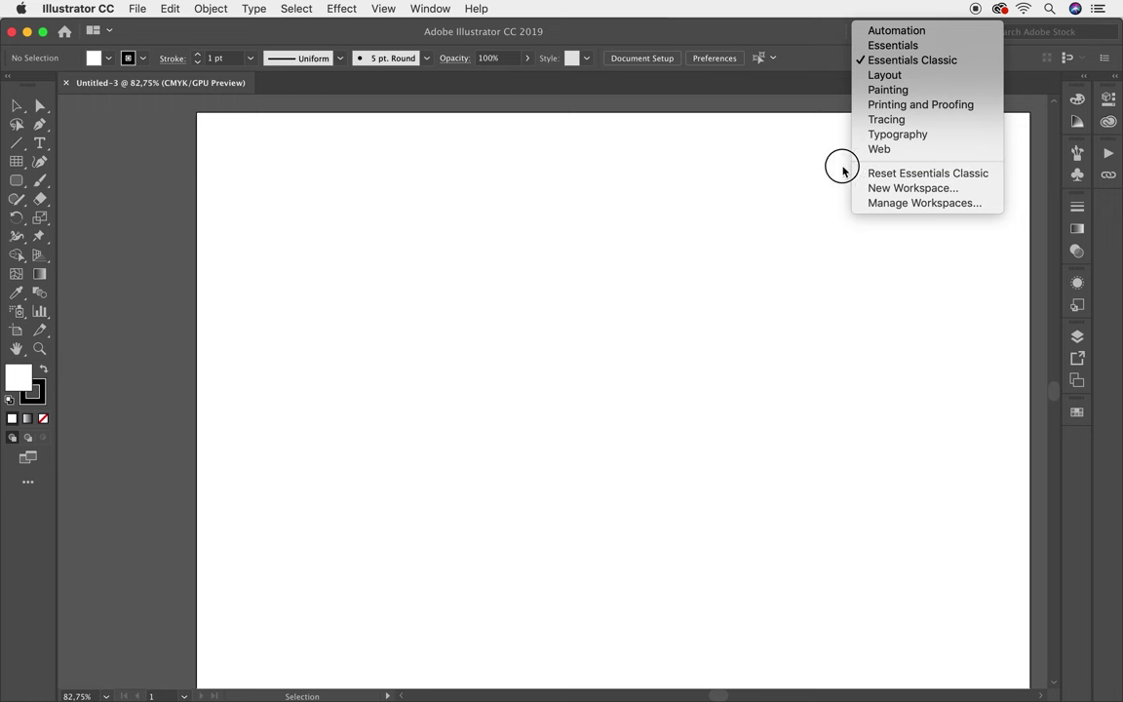
{"action": "left_click", "coordinate": [1084, 76]}
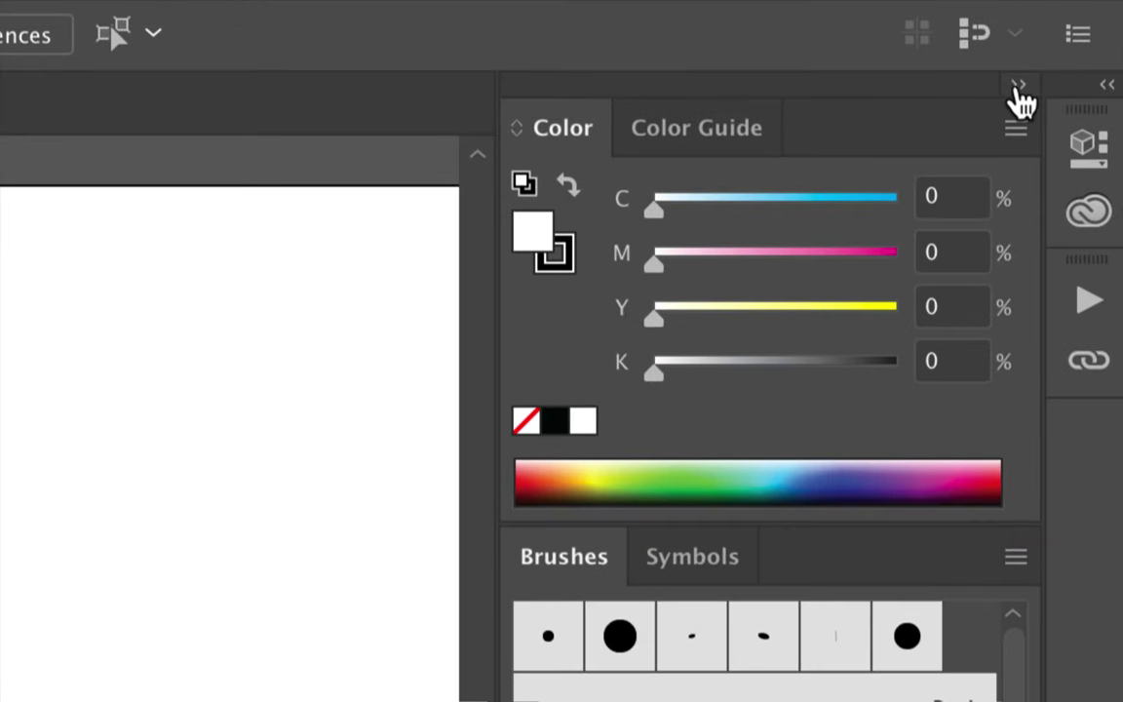
{"action": "left_click", "coordinate": [1083, 76]}
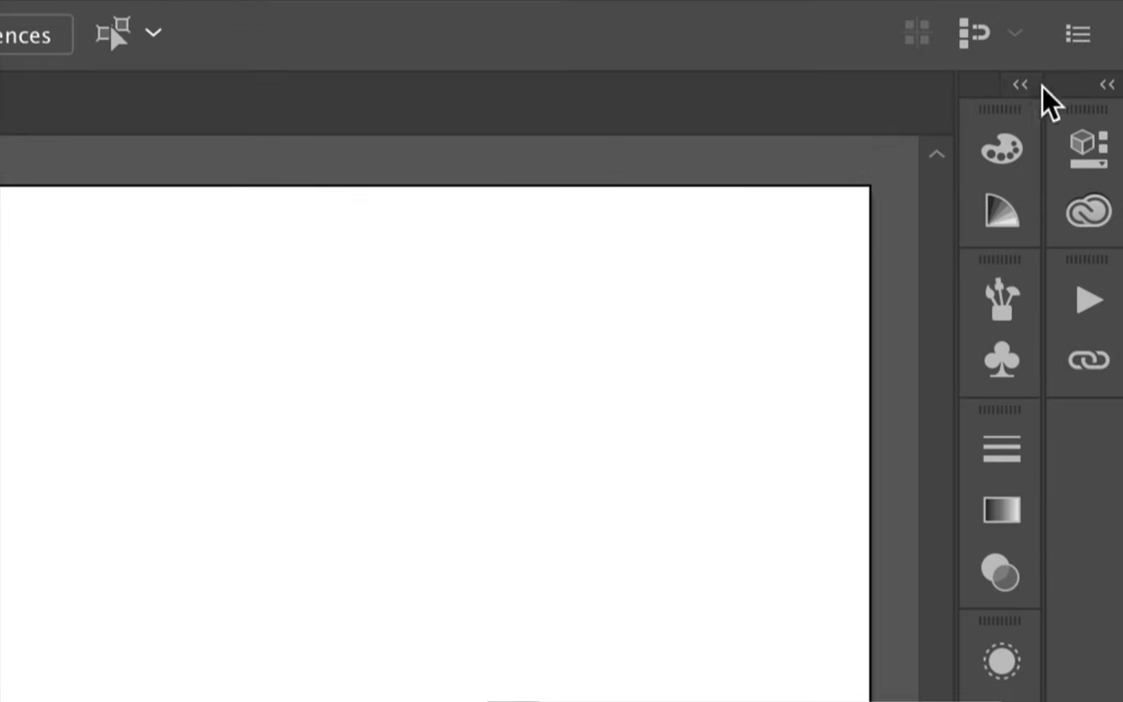
Float the Color and Color Guide panels together as one group over the canvas.
{"action": "left_click", "coordinate": [1022, 87]}
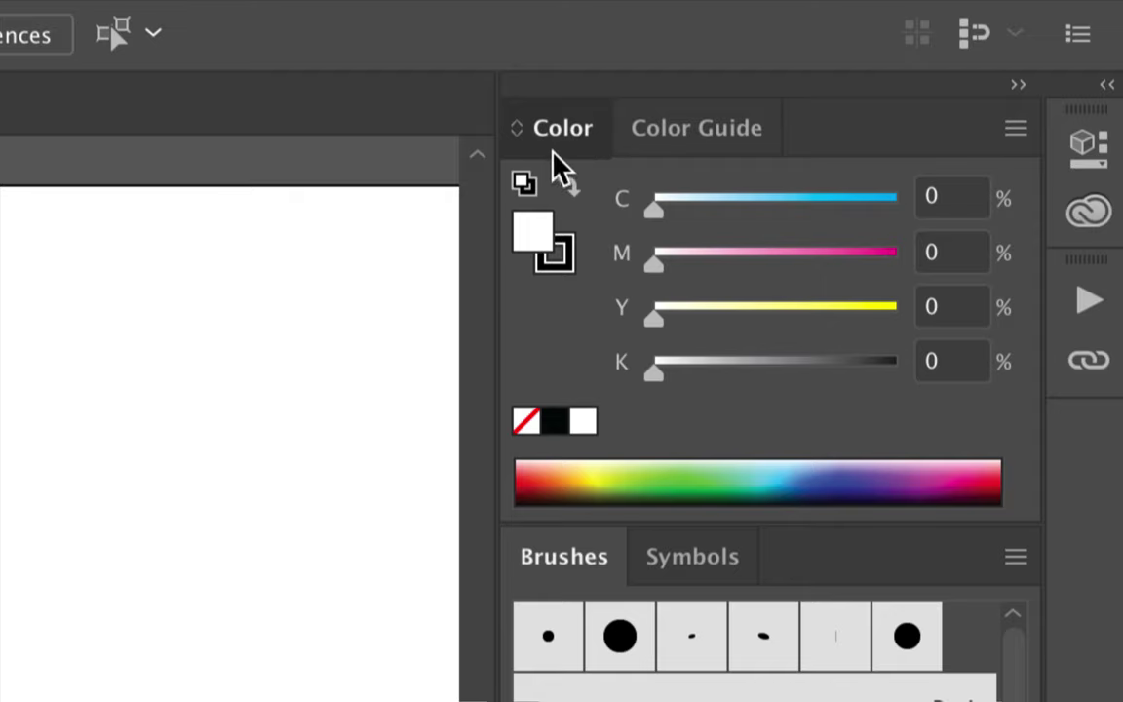
{"action": "left_click_drag", "start_coordinate": [554, 153], "coordinate": [317, 198]}
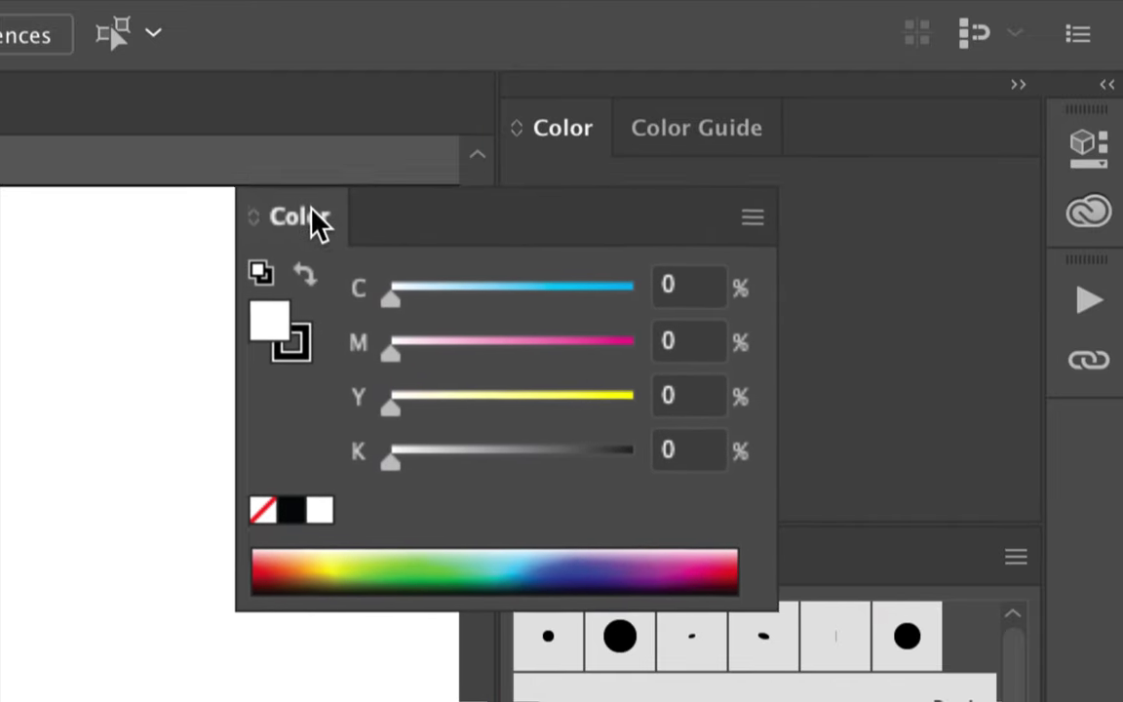
{"action": "left_click_drag", "start_coordinate": [325, 215], "coordinate": [302, 211]}
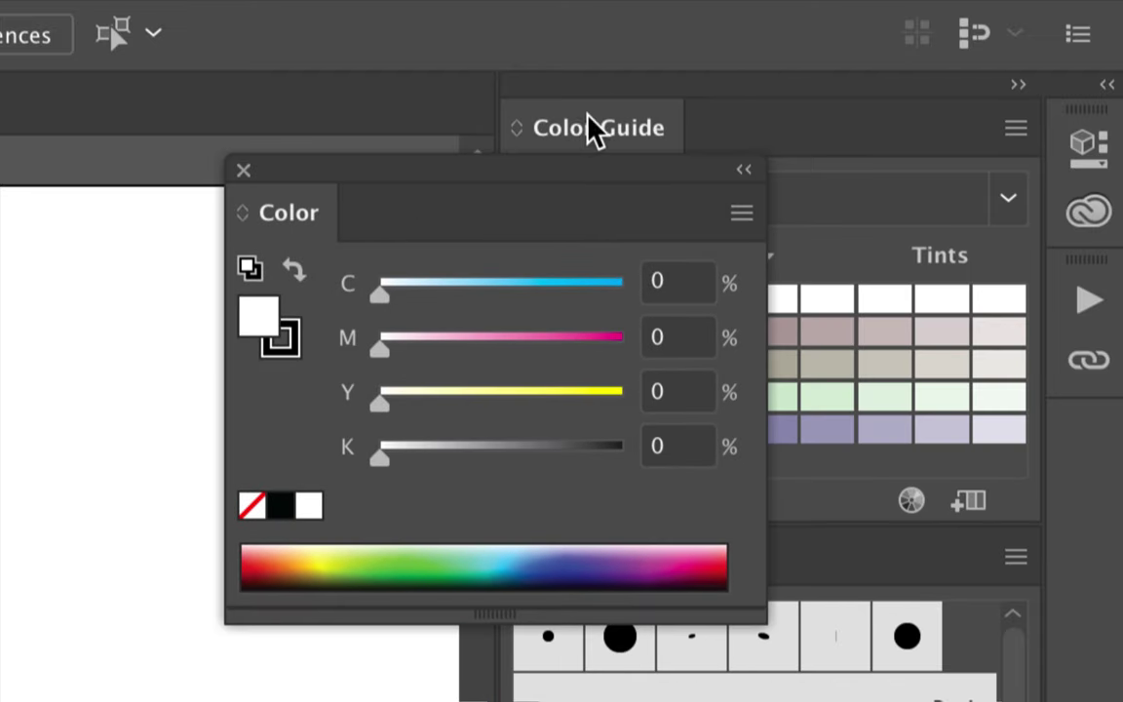
{"action": "left_click_drag", "start_coordinate": [602, 136], "coordinate": [502, 209]}
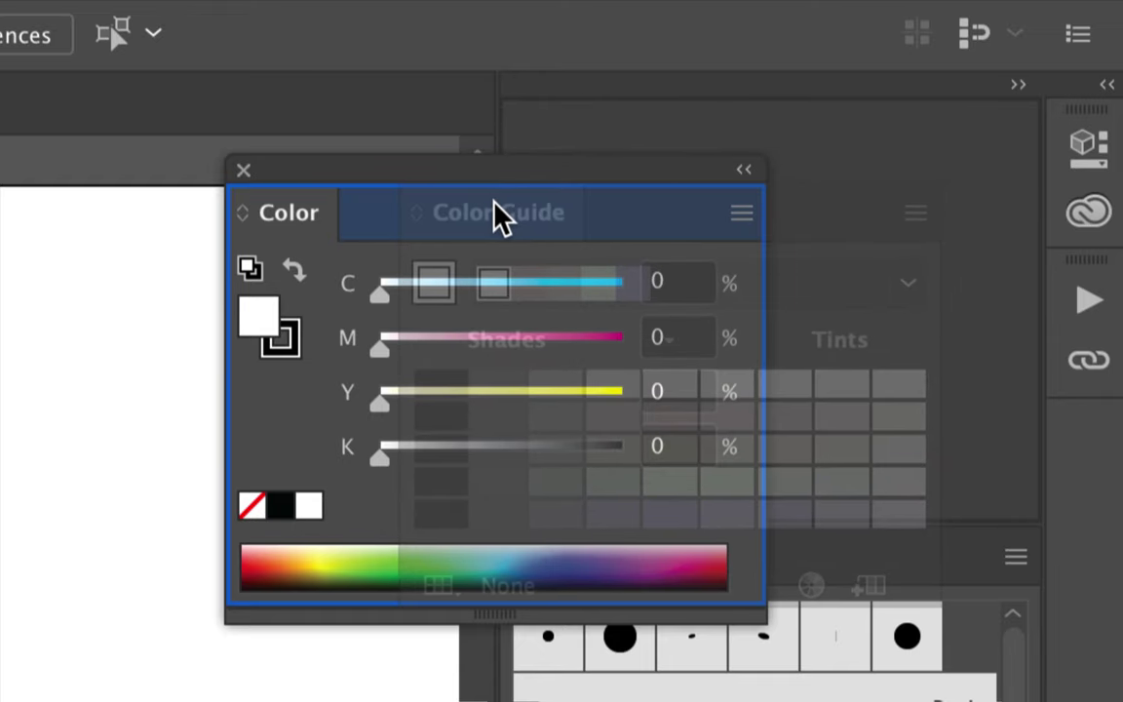
{"action": "mouse_move", "coordinate": [498, 198]}
{"action": "left_mouse_down"}
{"action": "mouse_move", "coordinate": [516, 202]}
{"action": "mouse_move", "coordinate": [328, 177]}
{"action": "left_mouse_up"}
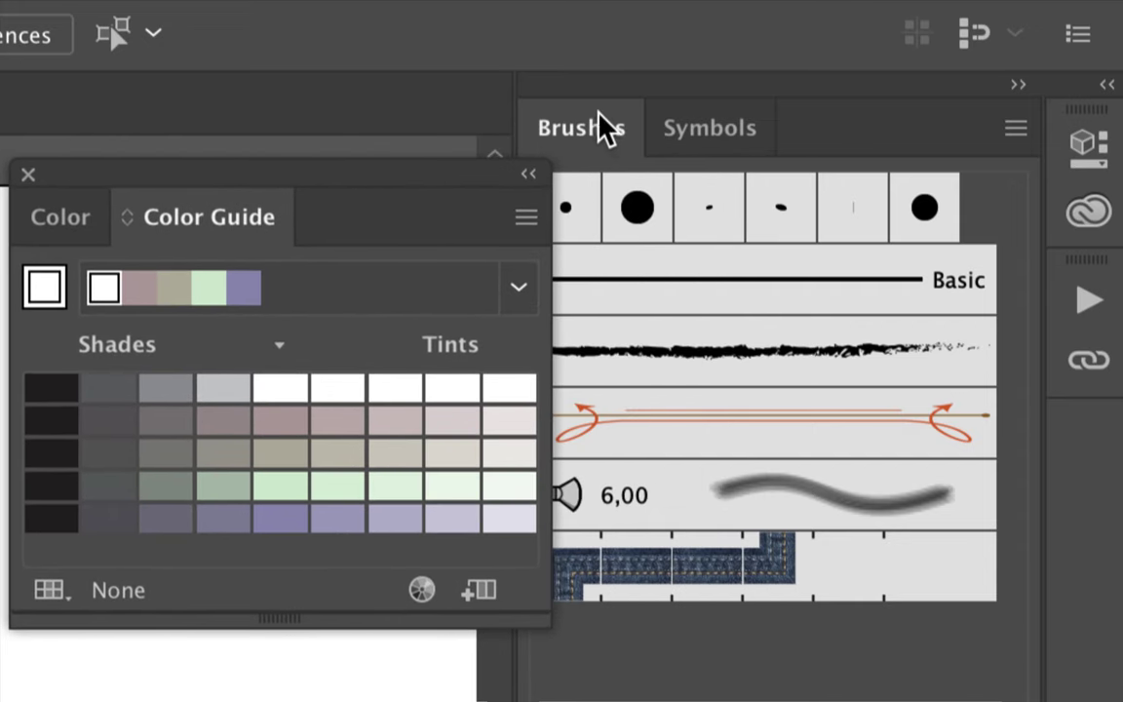
{"action": "mouse_move", "coordinate": [471, 174]}
{"action": "left_mouse_down"}
{"action": "mouse_move", "coordinate": [457, 197]}
{"action": "mouse_move", "coordinate": [488, 205]}
{"action": "mouse_move", "coordinate": [498, 187]}
{"action": "mouse_move", "coordinate": [501, 201]}
{"action": "left_mouse_up"}
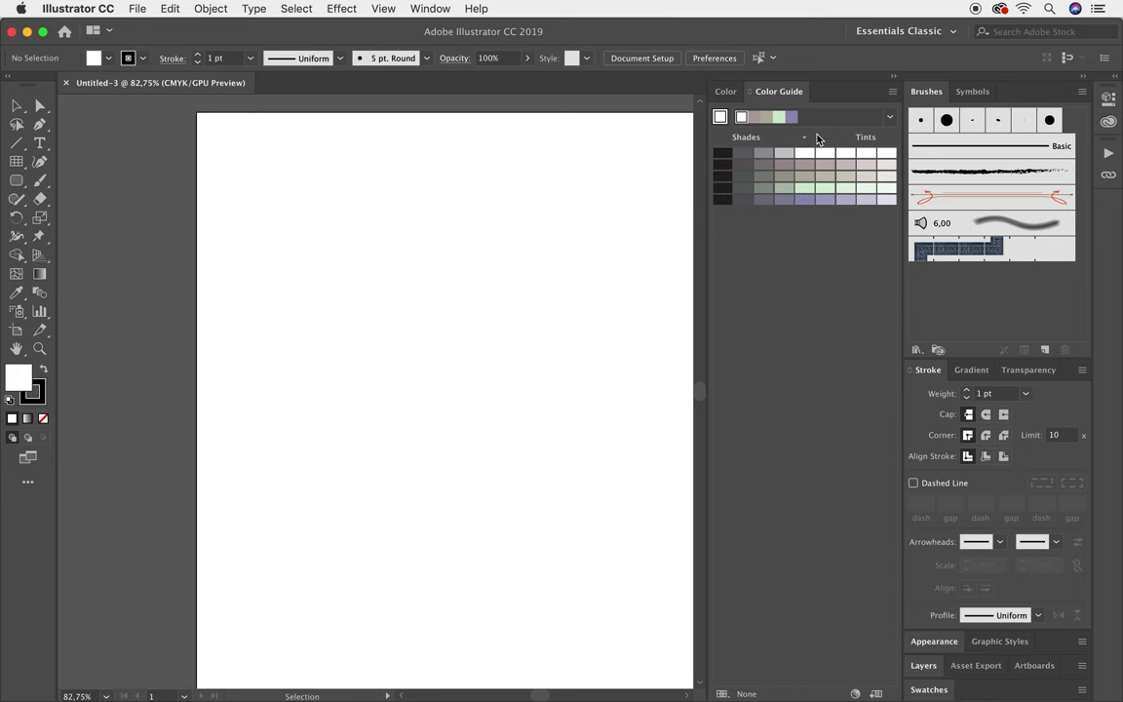
Dock Symbols as its own column and float the Brushes panel over the artboard.
{"action": "left_click_drag", "start_coordinate": [973, 91], "coordinate": [824, 137]}
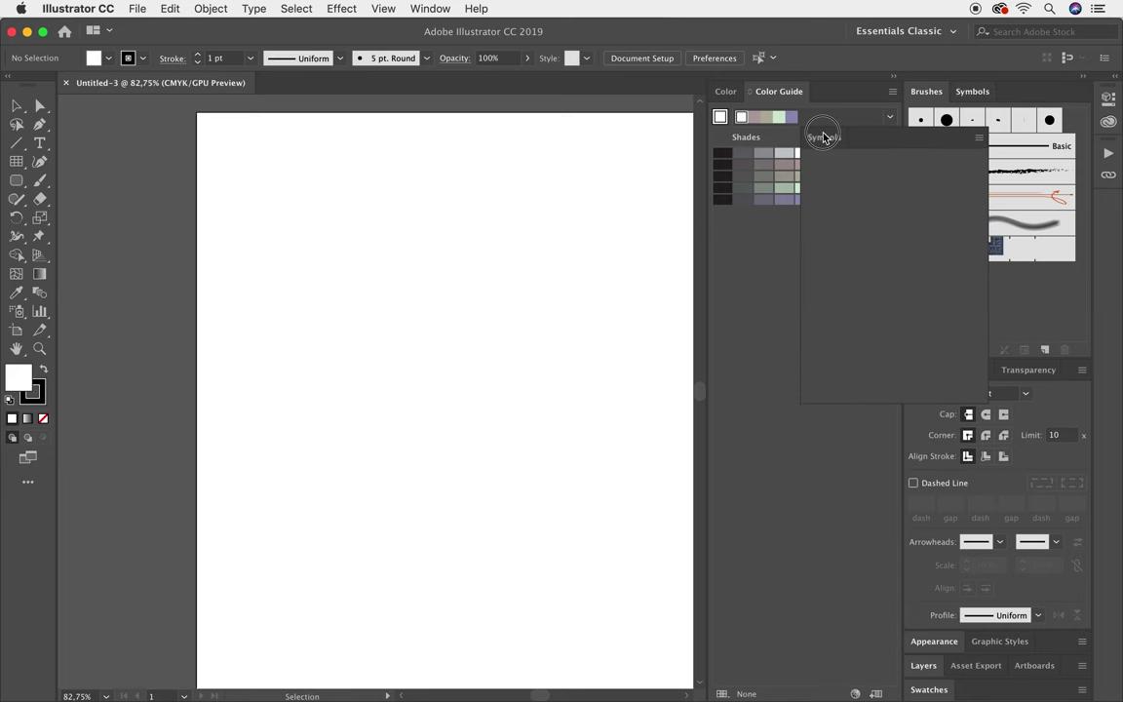
{"action": "left_click_drag", "start_coordinate": [824, 138], "coordinate": [735, 170]}
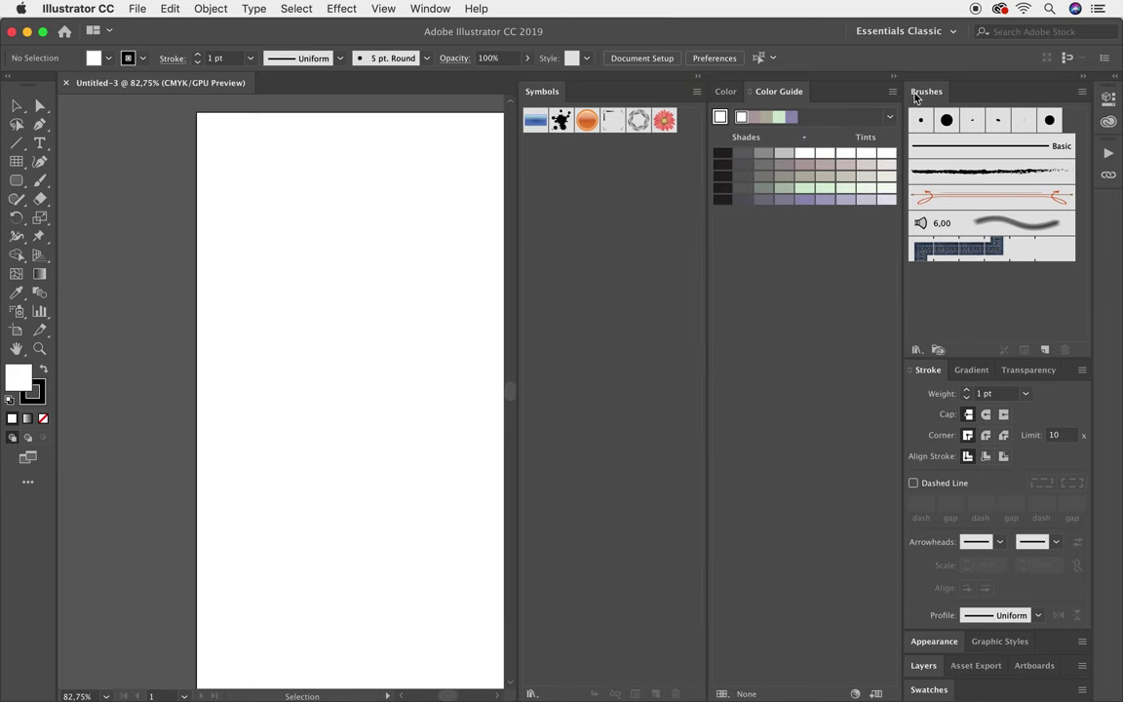
{"action": "left_click_drag", "start_coordinate": [916, 98], "coordinate": [249, 182]}
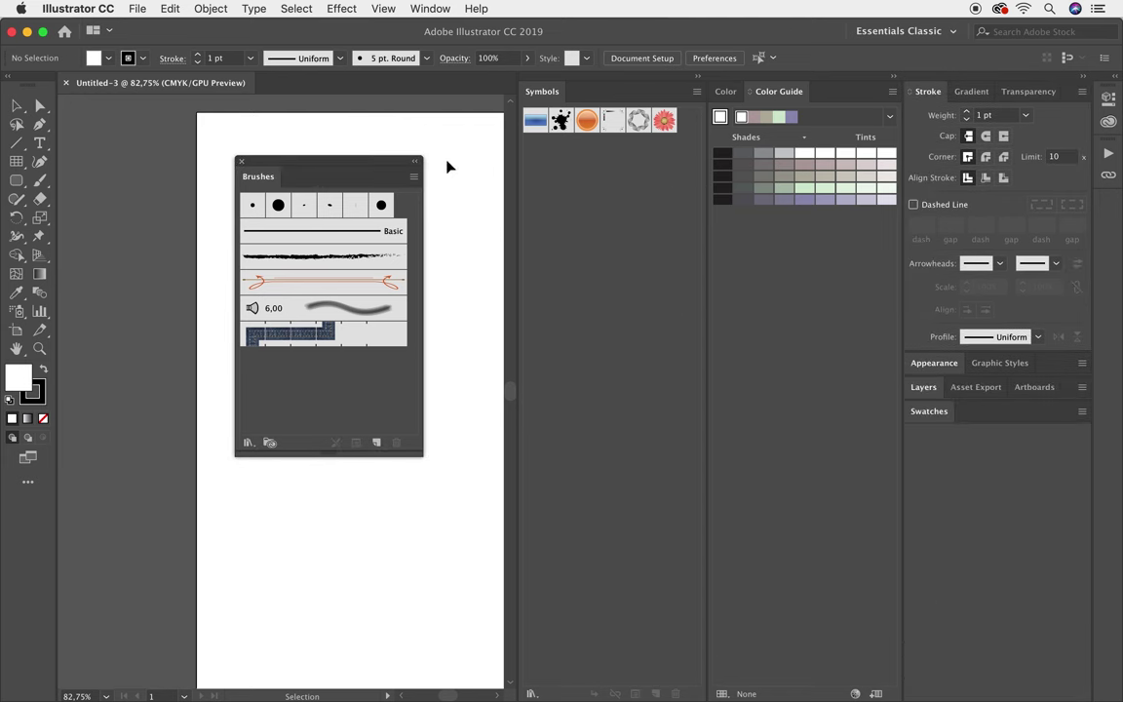
Reset Essentials Classic to its default dock and expand the Color and Color Guide icons.
{"action": "left_click", "coordinate": [955, 37]}
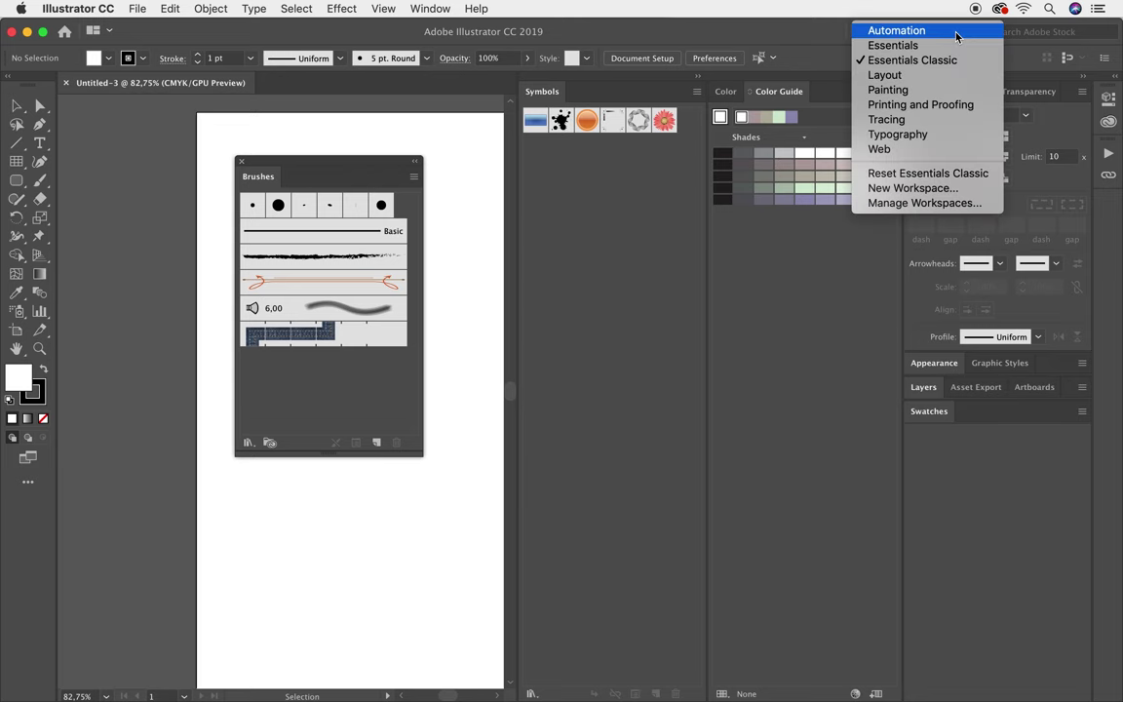
{"action": "left_click", "coordinate": [960, 175]}
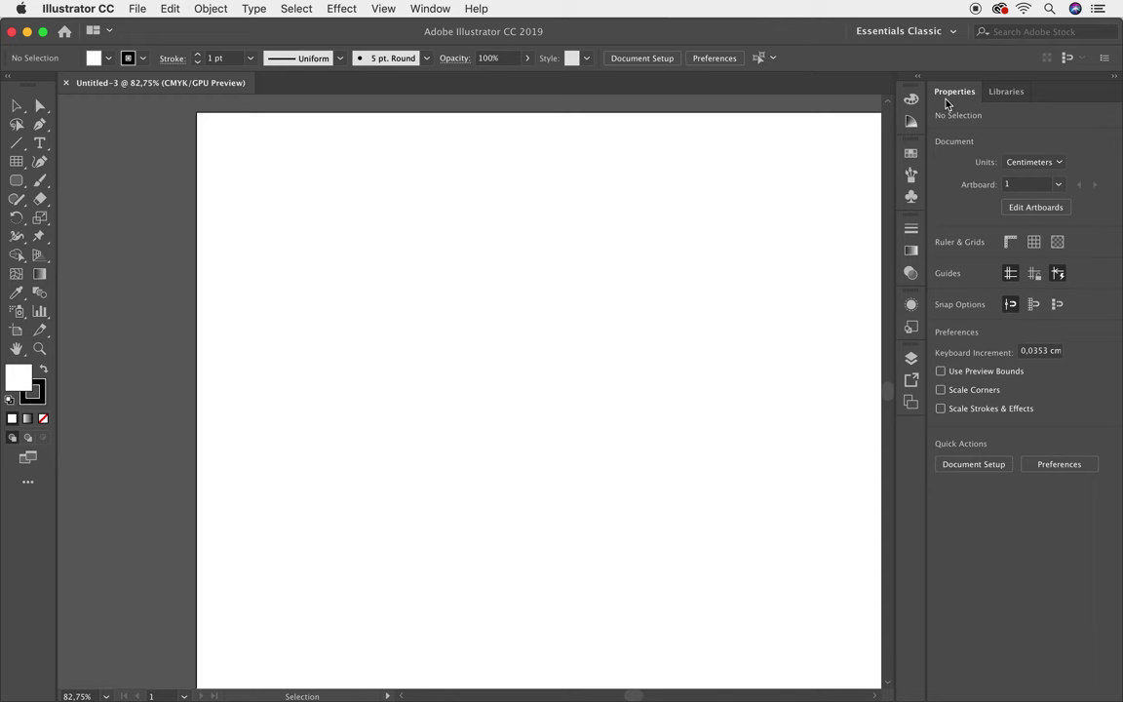
{"action": "left_click", "coordinate": [913, 125]}
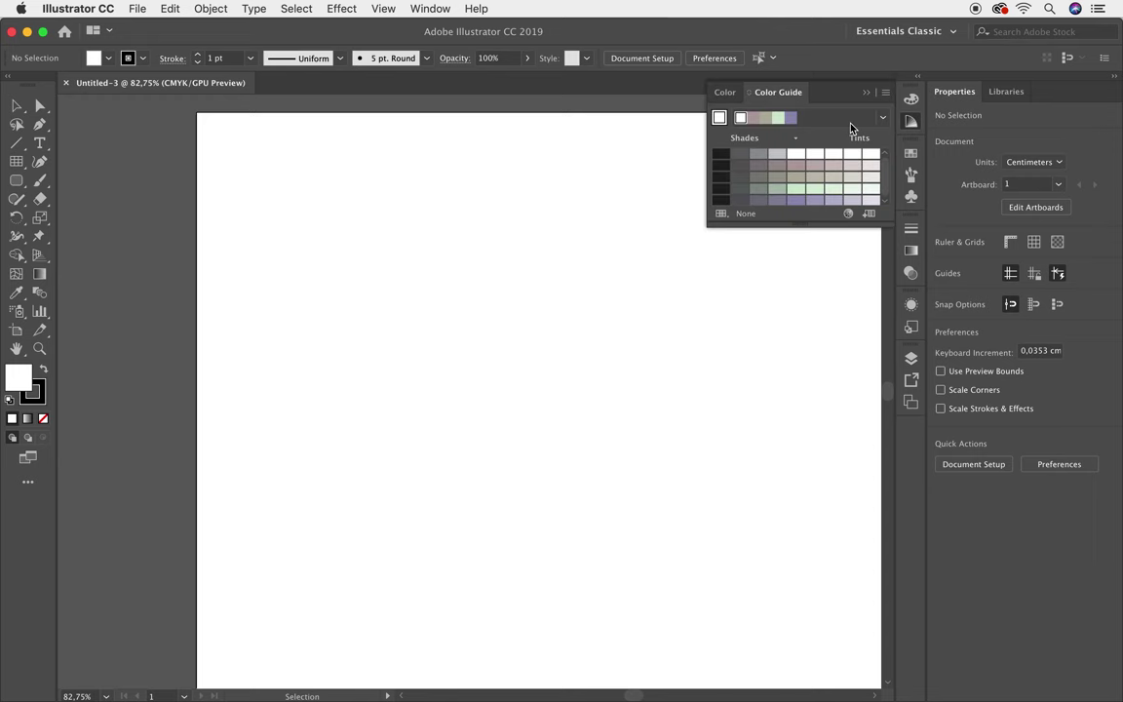
Drag Color Guide, Color, Stroke, Gradient and Transparency out of the dock as separate floating panels.
{"action": "left_click_drag", "start_coordinate": [772, 92], "coordinate": [310, 149]}
{"action": "left_click_drag", "start_coordinate": [739, 94], "coordinate": [397, 341]}
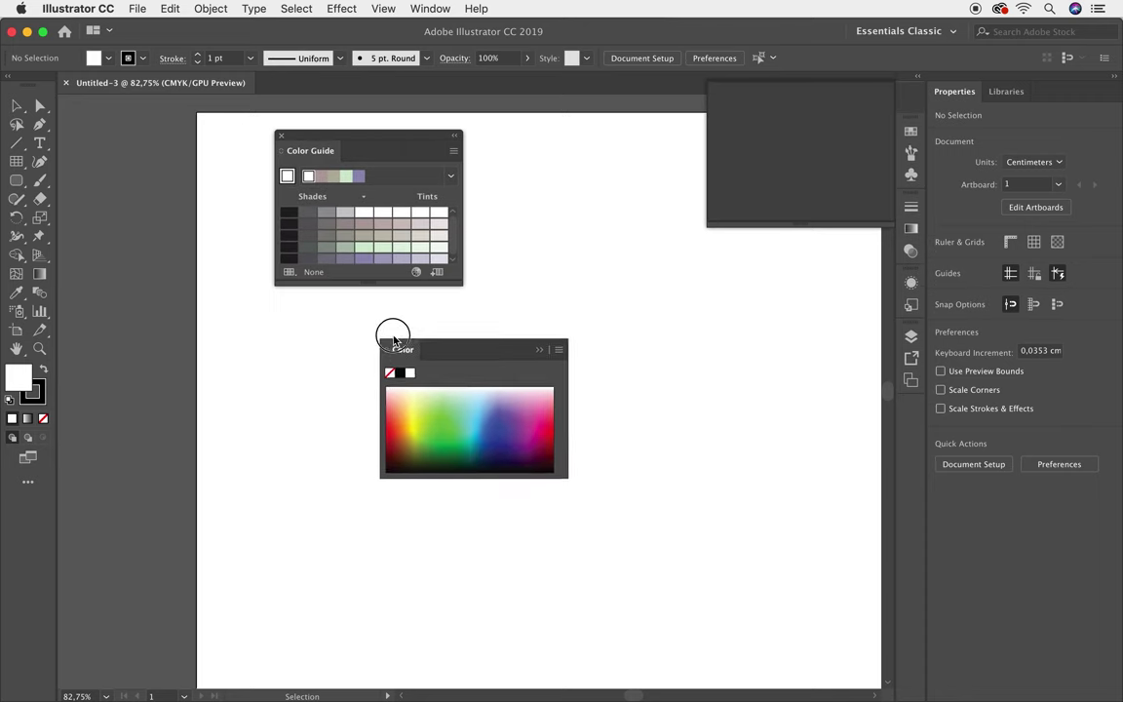
{"action": "left_click", "coordinate": [911, 175]}
{"action": "left_click_drag", "start_coordinate": [683, 171], "coordinate": [470, 120]}
{"action": "left_click", "coordinate": [911, 219]}
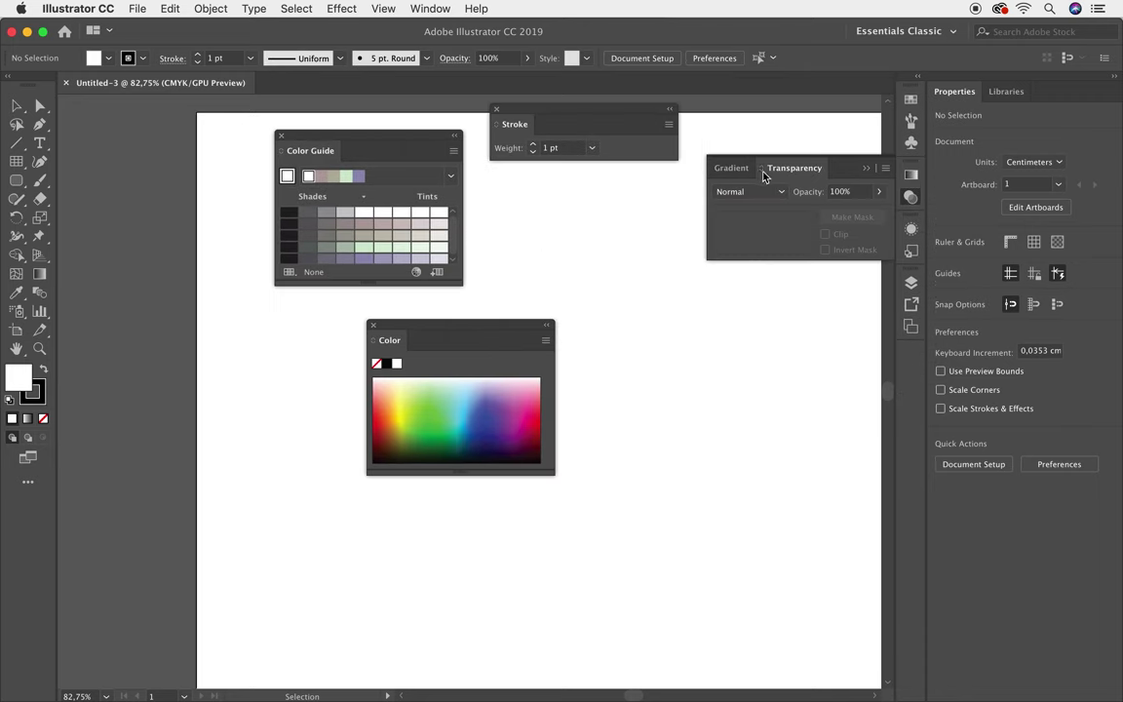
{"action": "left_click_drag", "start_coordinate": [767, 171], "coordinate": [686, 372]}
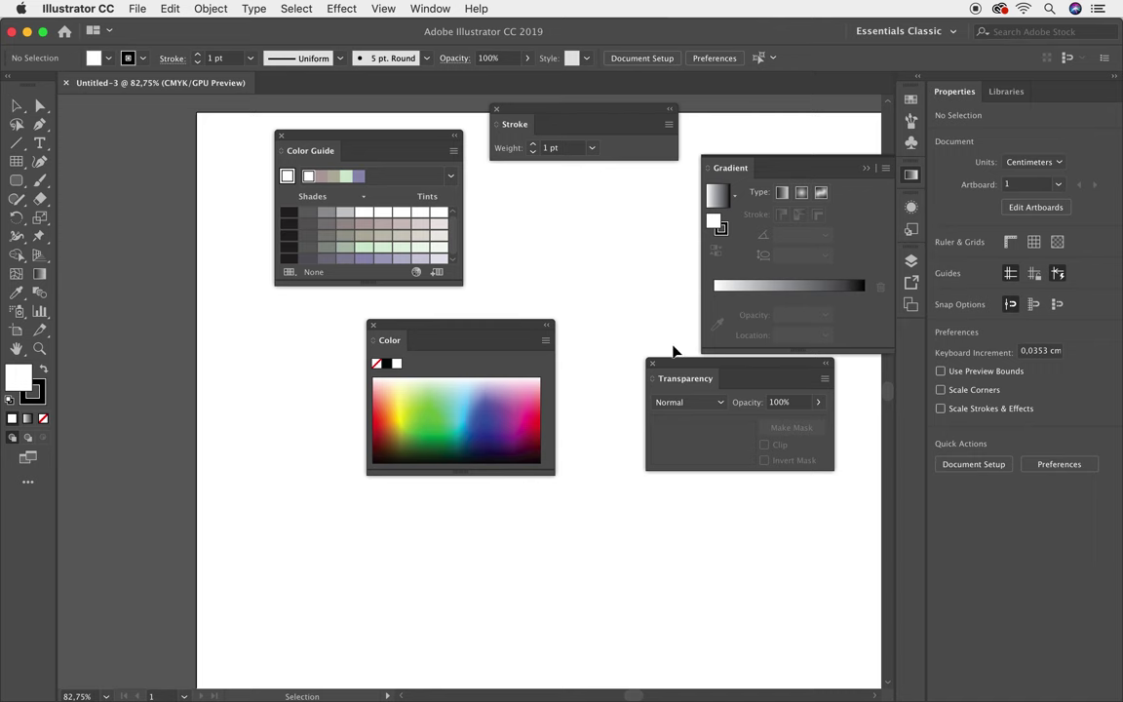
{"action": "left_click", "coordinate": [863, 32]}
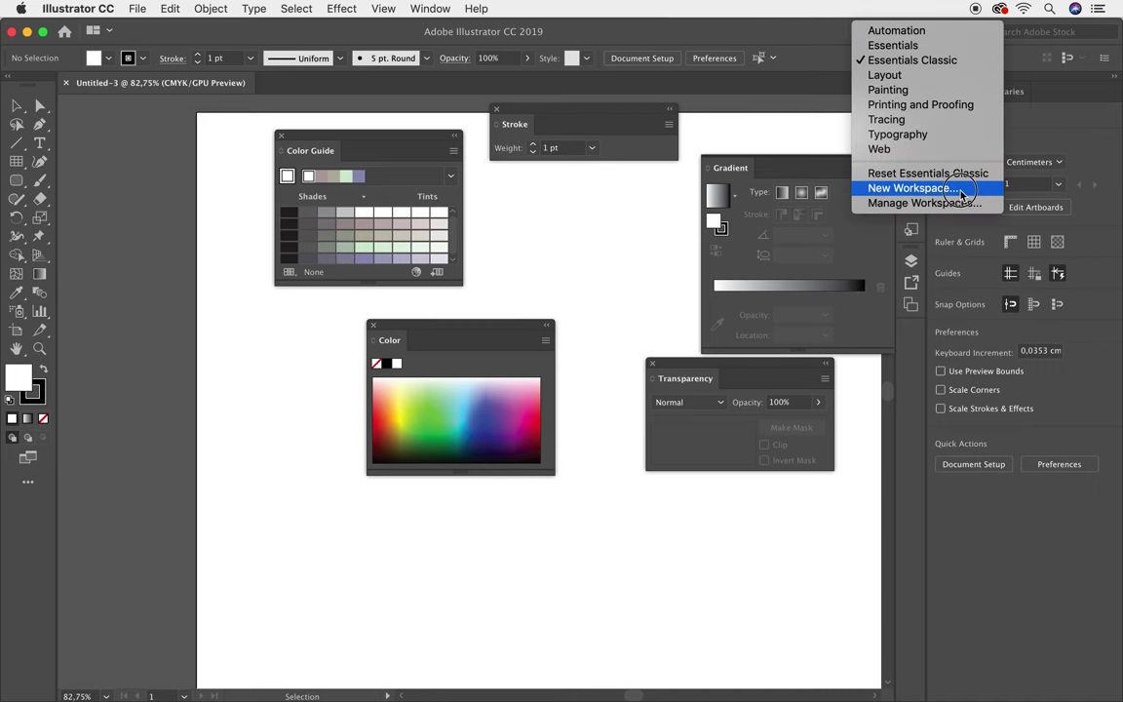
Save a new workspace named 'henry area', correcting typos in the name, then select Automation.
{"action": "left_click", "coordinate": [912, 188]}
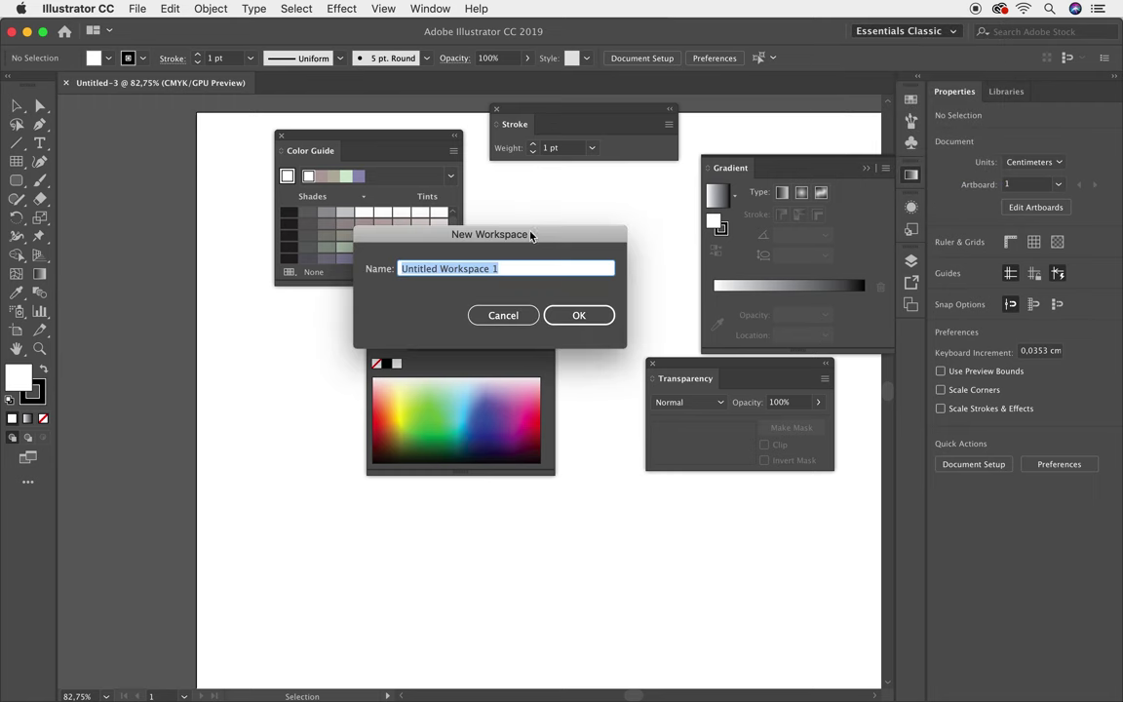
{"action": "type", "text": "hrnty area"}
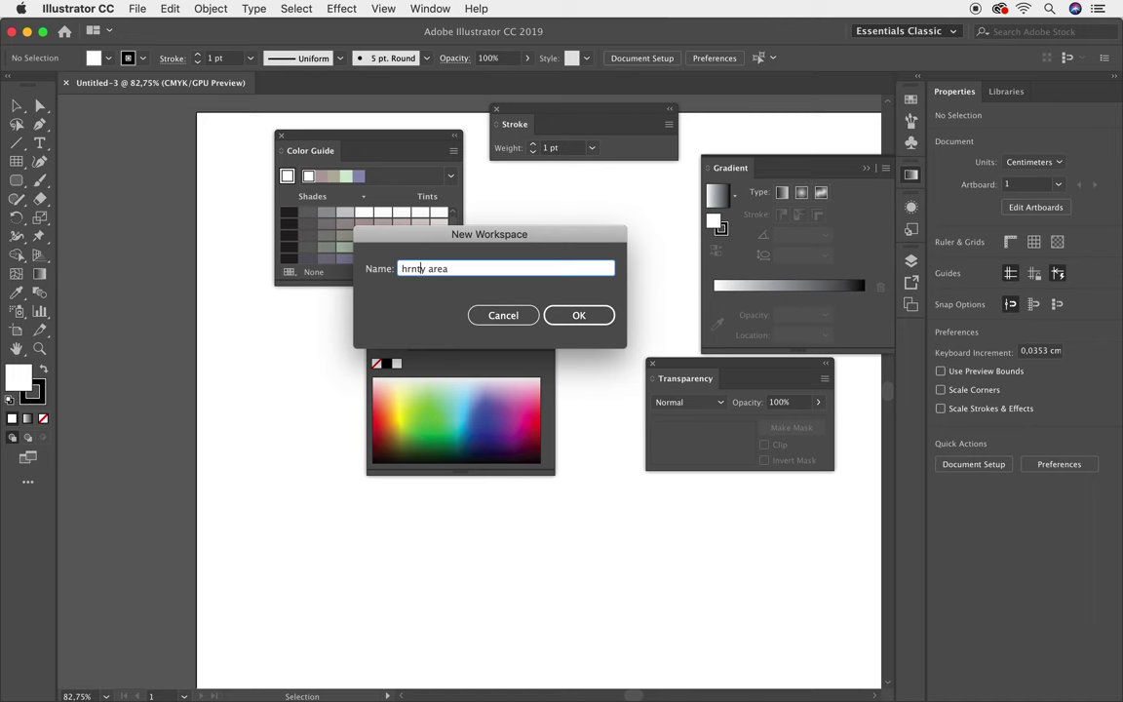
{"action": "left_click", "coordinate": [419, 268]}
{"action": "key", "text": "BackSpace"}
{"action": "type", "text": "r"}
{"action": "key", "text": "Left"}
{"action": "key", "text": "Left"}
{"action": "key", "text": "BackSpace"}
{"action": "type", "text": "e"}
{"action": "left_click", "coordinate": [579, 315]}
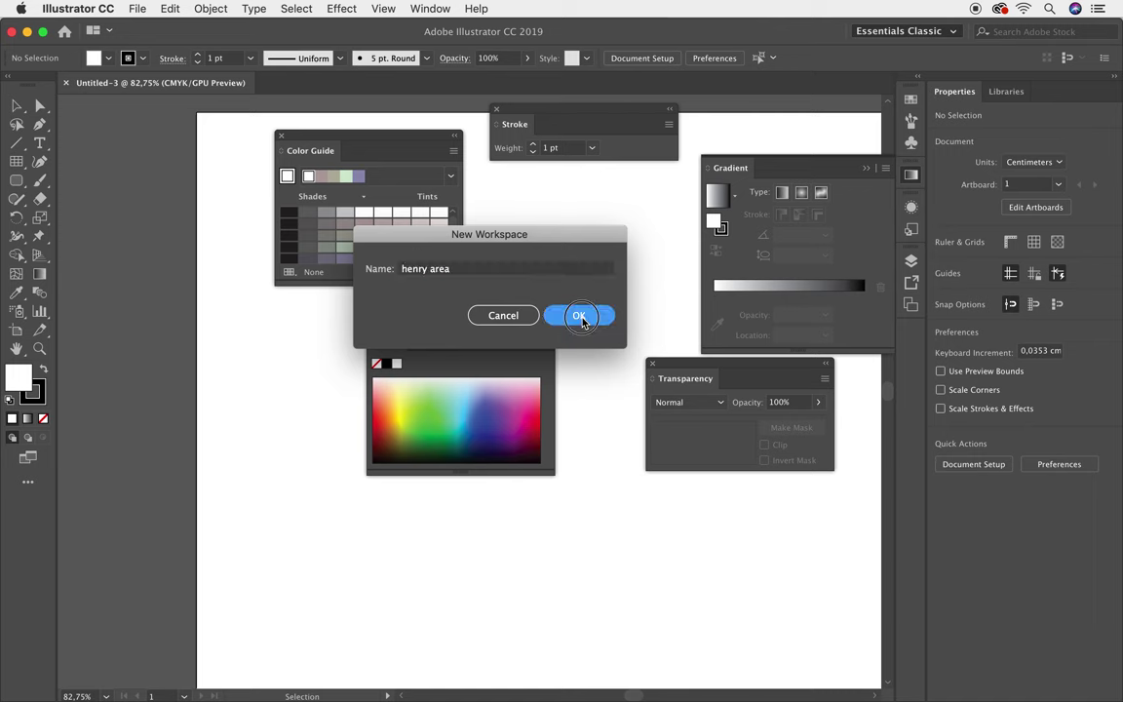
{"action": "left_click", "coordinate": [917, 31]}
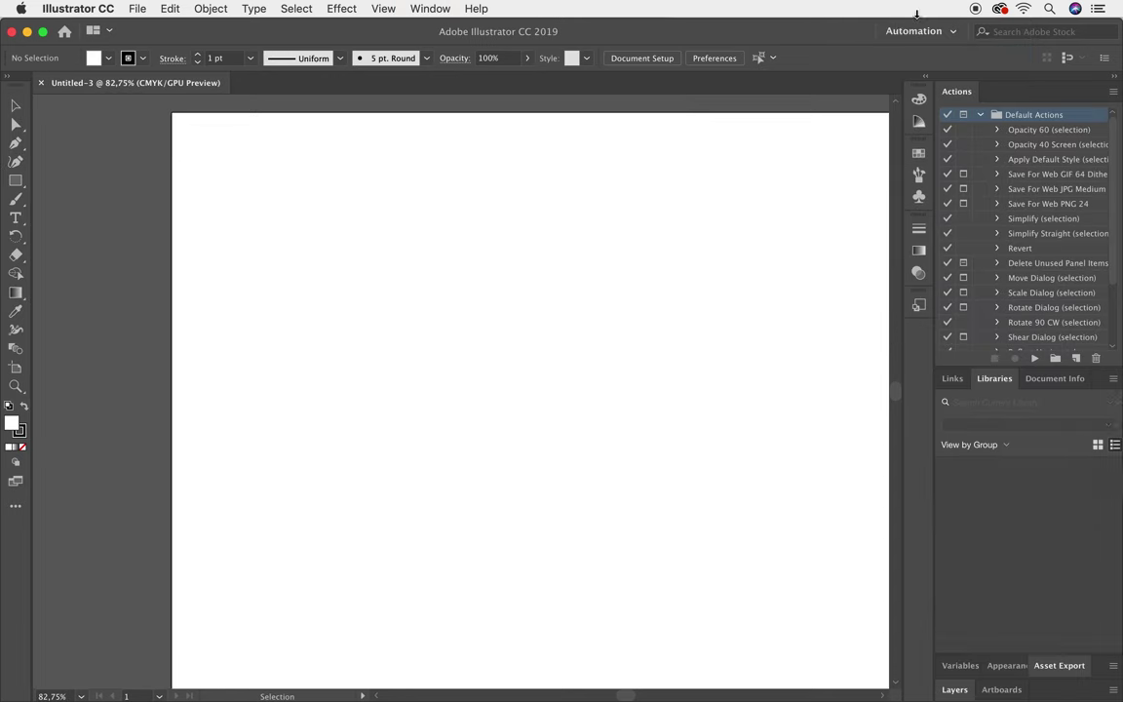
Switch to Essentials, then henry area, then Essentials Classic to check the floating panels.
{"action": "left_click", "coordinate": [897, 29]}
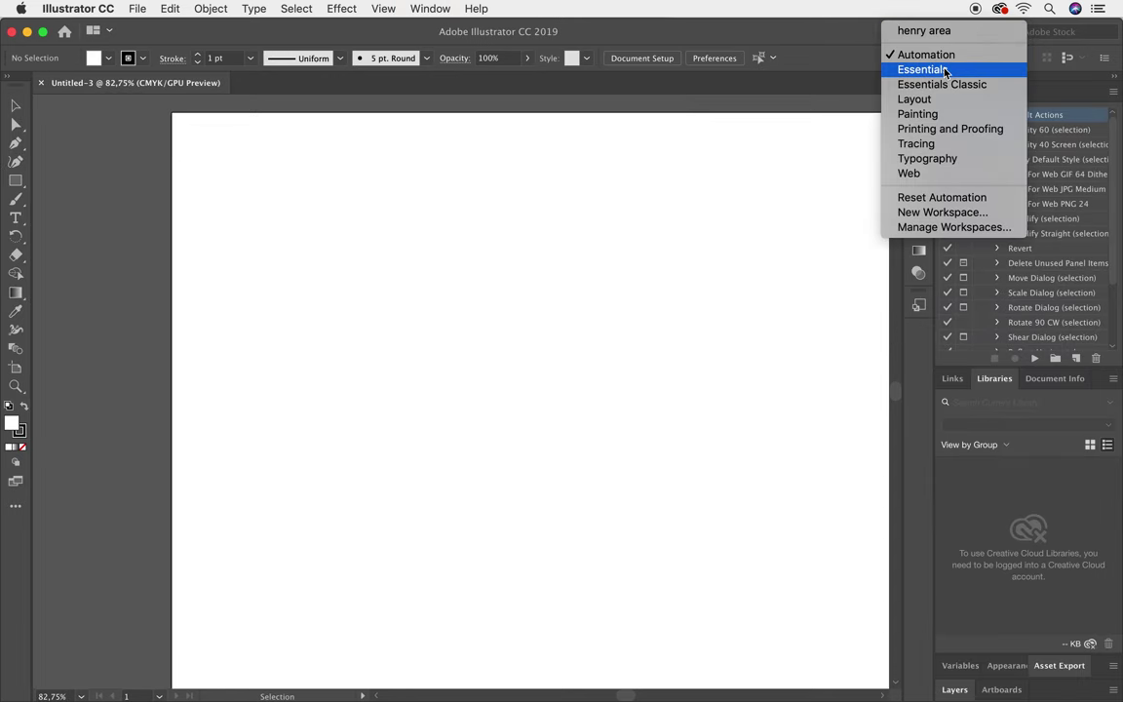
{"action": "left_click", "coordinate": [945, 70]}
{"action": "left_click", "coordinate": [946, 32]}
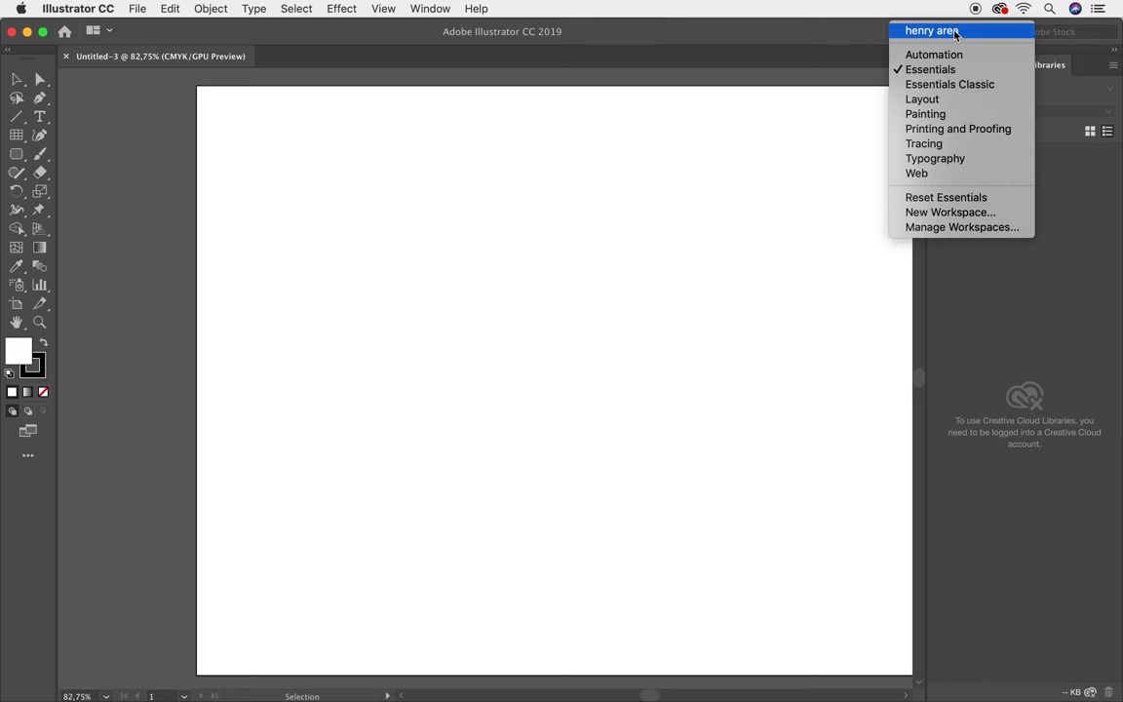
{"action": "left_click", "coordinate": [956, 33]}
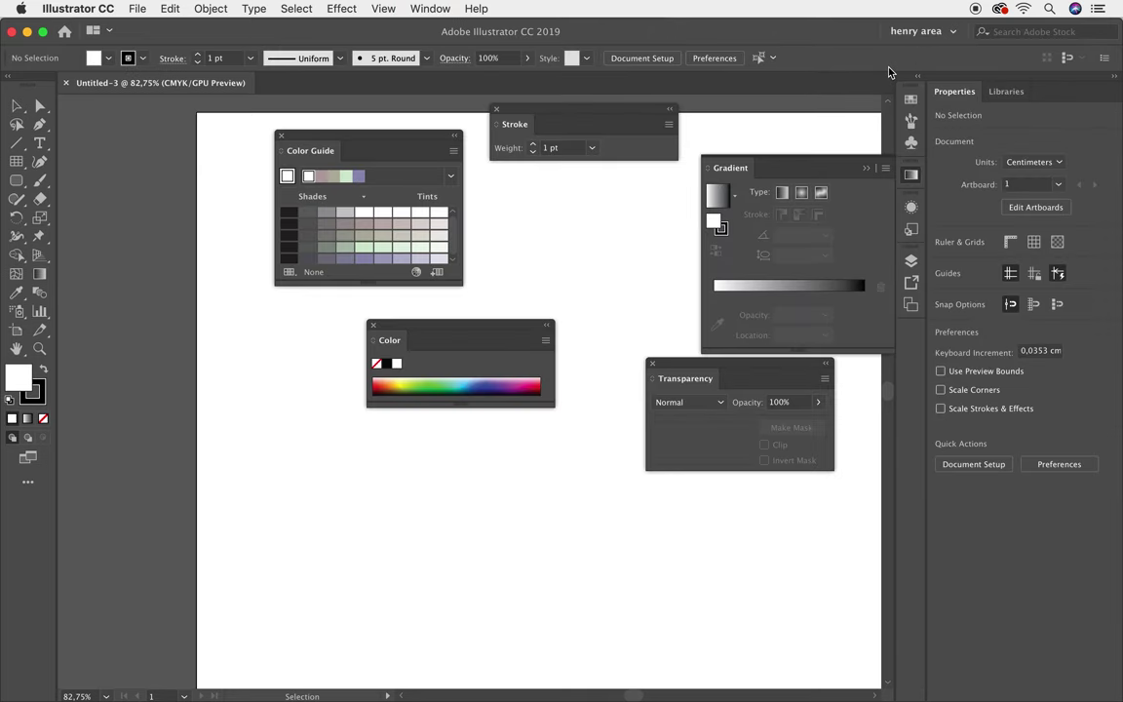
{"action": "left_click", "coordinate": [942, 33]}
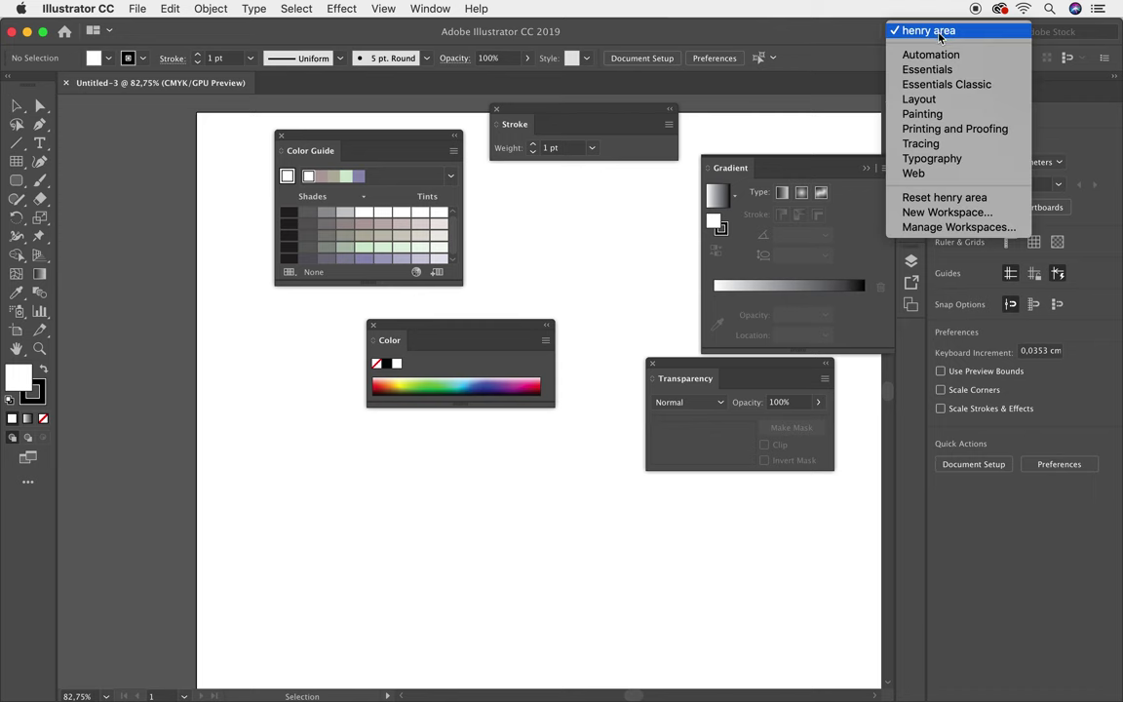
{"action": "left_click", "coordinate": [946, 86]}
Delete the henry area workspace in Manage Workspaces and confirm with OK.
{"action": "left_click", "coordinate": [940, 33]}
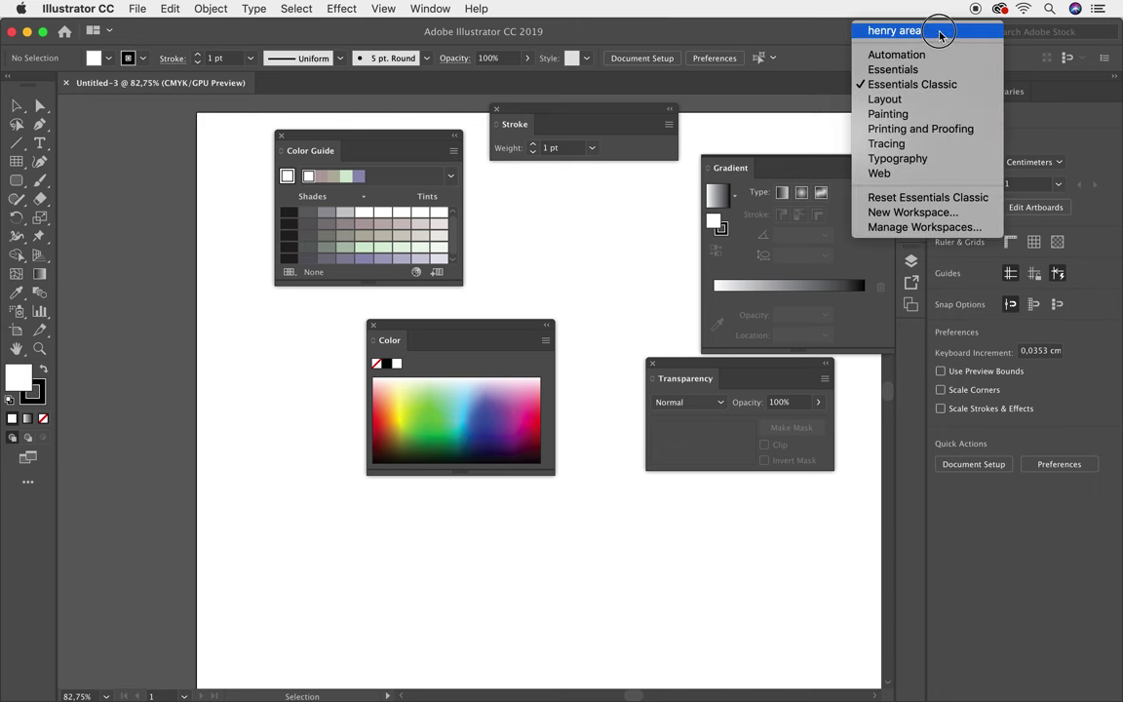
{"action": "left_click", "coordinate": [913, 230]}
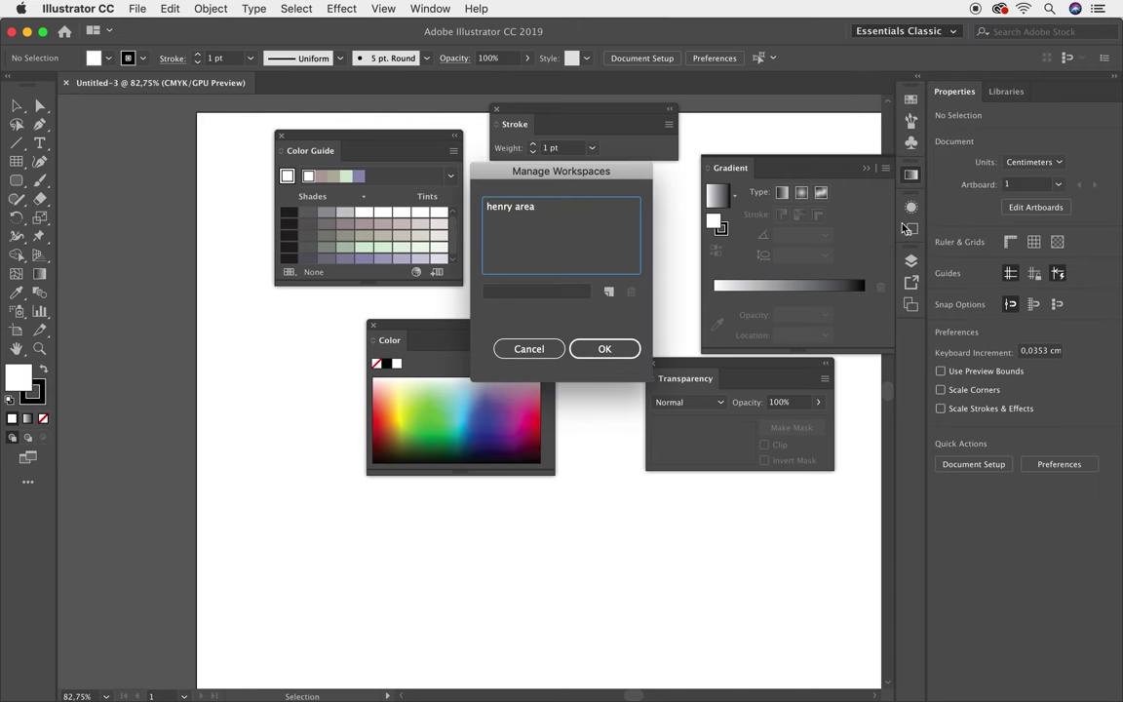
{"action": "left_click", "coordinate": [515, 209]}
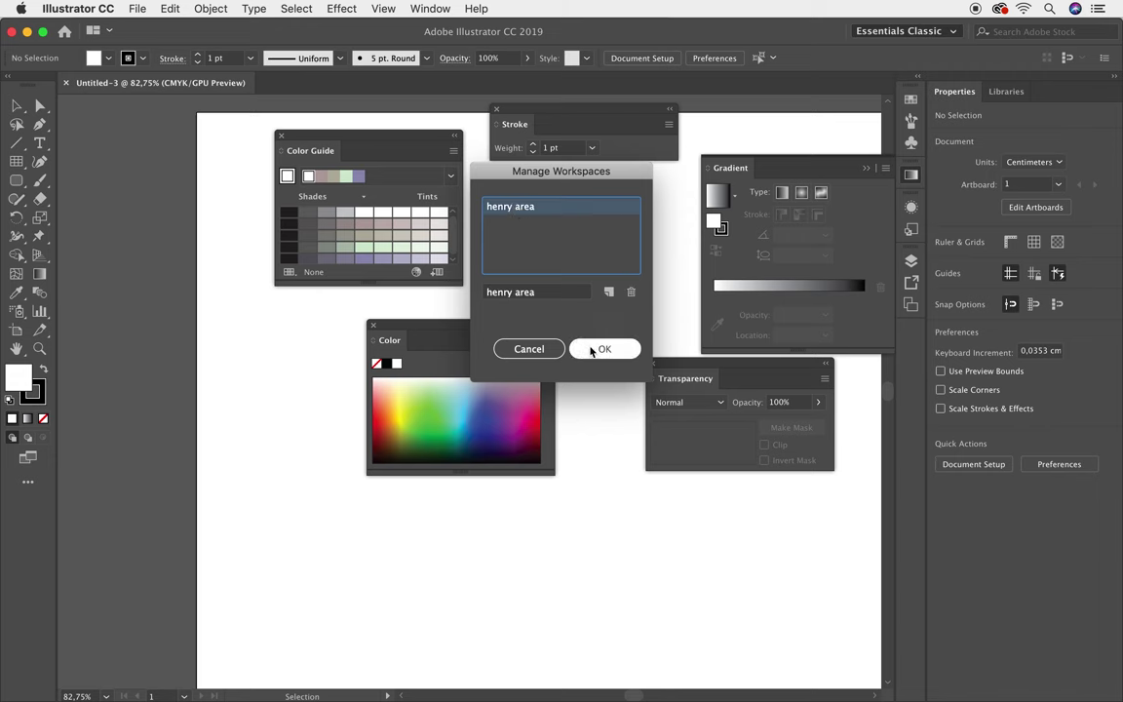
{"action": "left_click", "coordinate": [633, 294]}
{"action": "left_click", "coordinate": [602, 349]}
{"action": "left_click", "coordinate": [917, 32]}
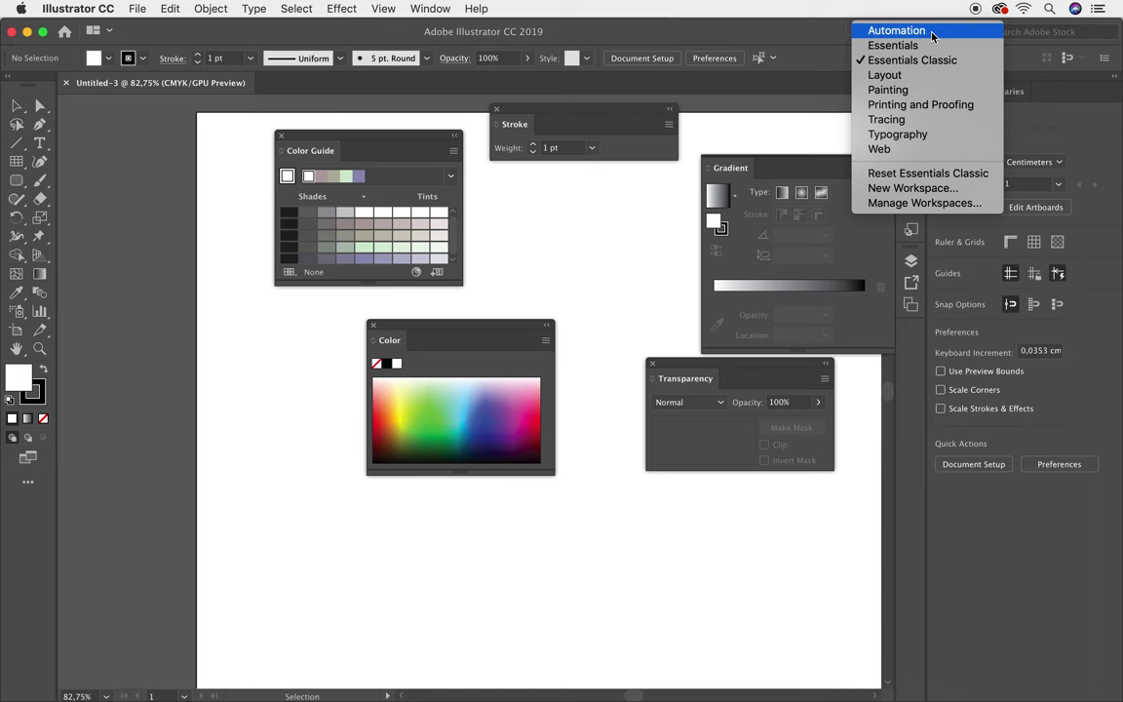
Choose Reset Essentials Classic to restore the default dock, clearing the floating panels.
{"action": "left_click", "coordinate": [943, 174]}
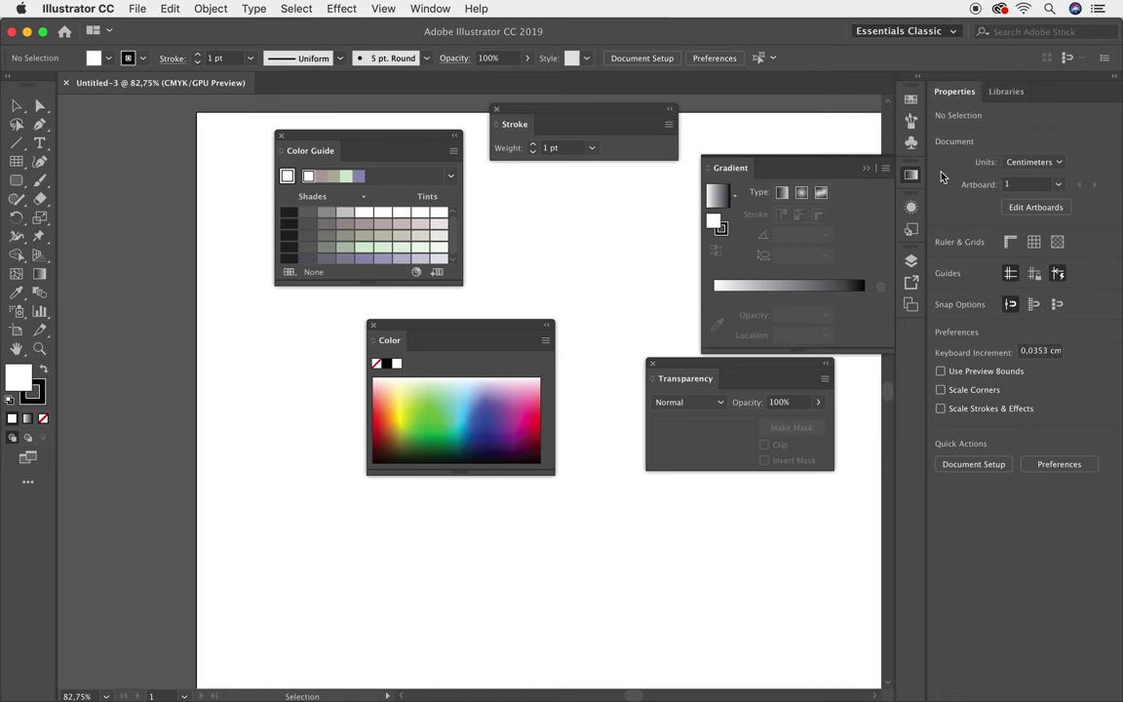
{"action": "left_click", "coordinate": [906, 33]}
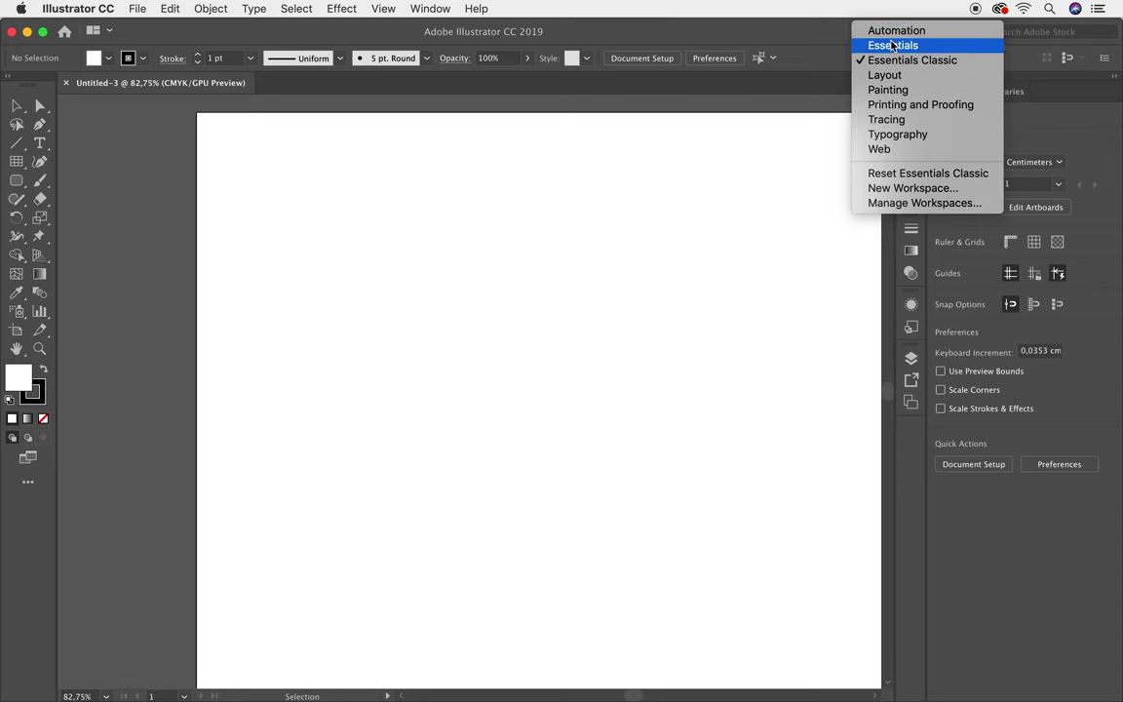